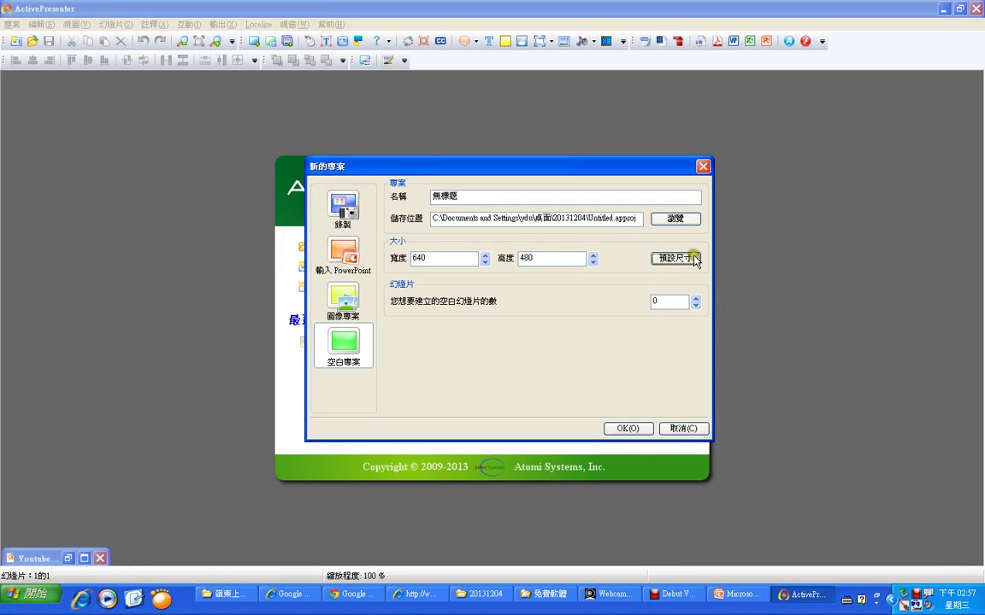
Step: Set the new blank project's size to the 720 x 480 preset
{"action": "left_click", "coordinate": [651, 228]}
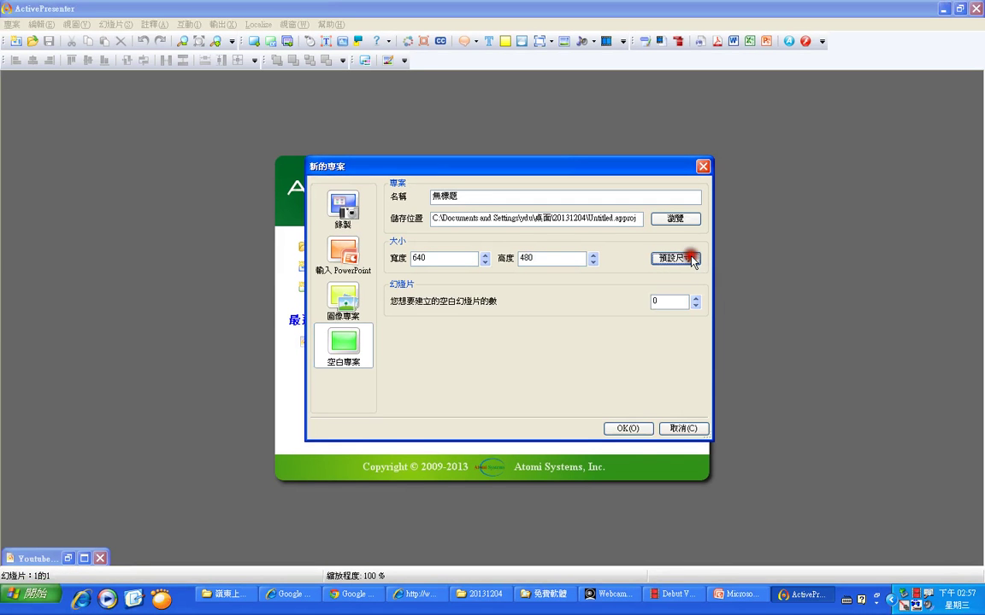
{"action": "left_click", "coordinate": [709, 299]}
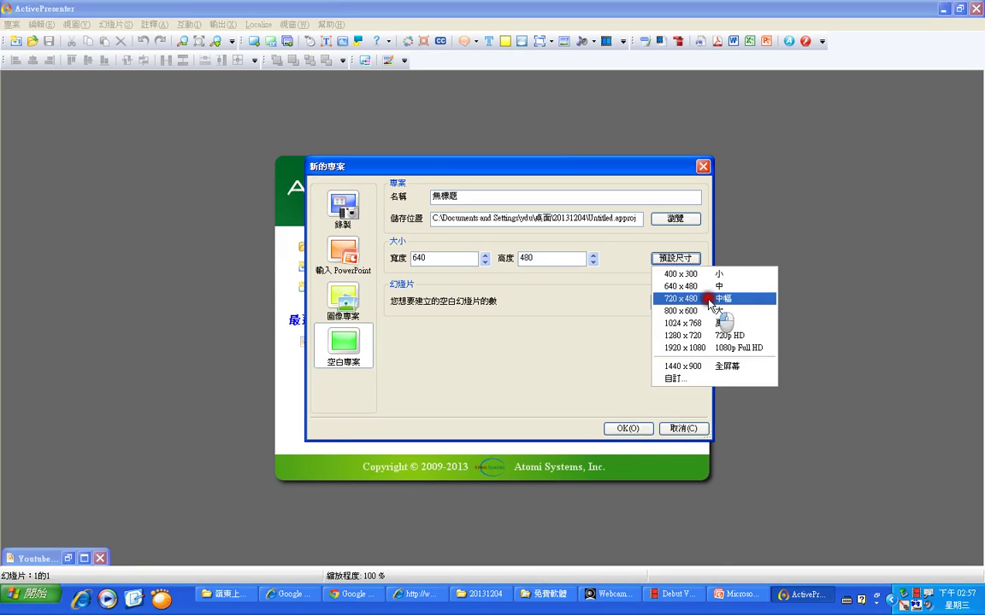
{"action": "left_click", "coordinate": [708, 301]}
Step: Name the blank project 影片剪輯 and create it
{"action": "left_click_drag", "start_coordinate": [462, 196], "coordinate": [390, 185]}
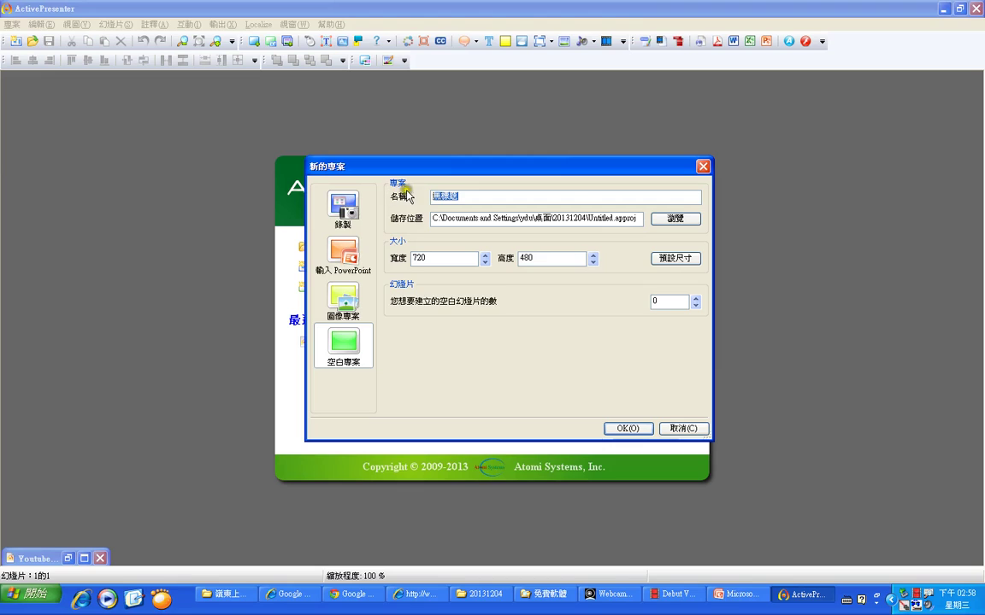
{"action": "key", "text": "ctrl+space"}
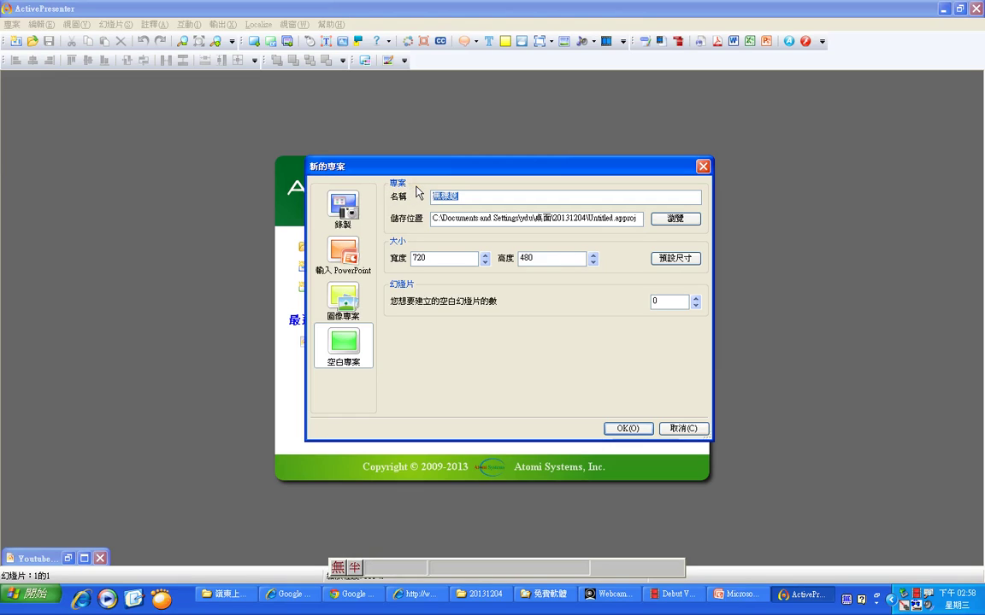
{"action": "type", "text": "影片"}
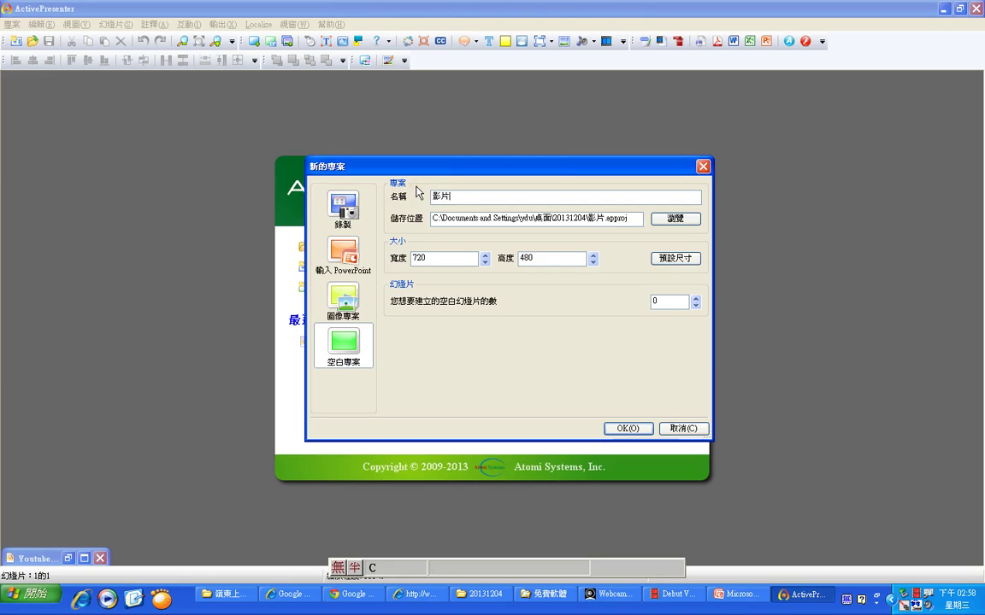
{"action": "type", "text": "剪輯"}
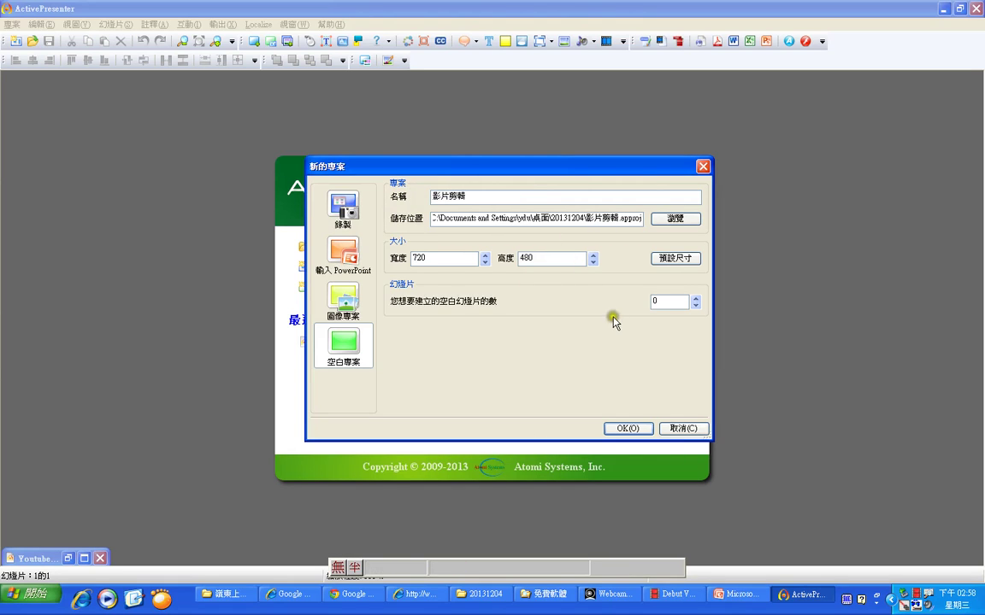
{"action": "left_click", "coordinate": [627, 428]}
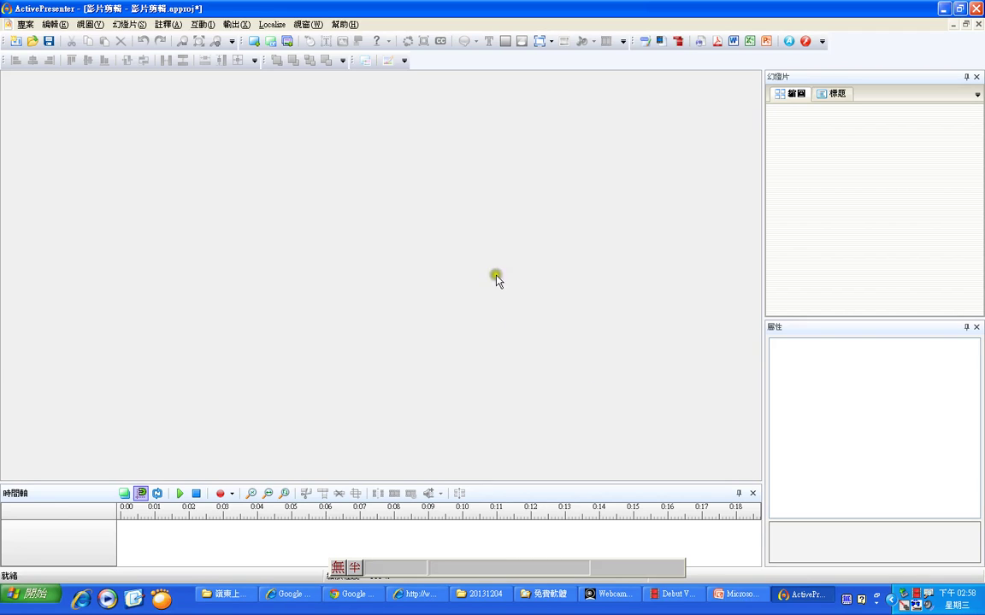
{"action": "left_click_drag", "start_coordinate": [242, 32], "coordinate": [296, 50]}
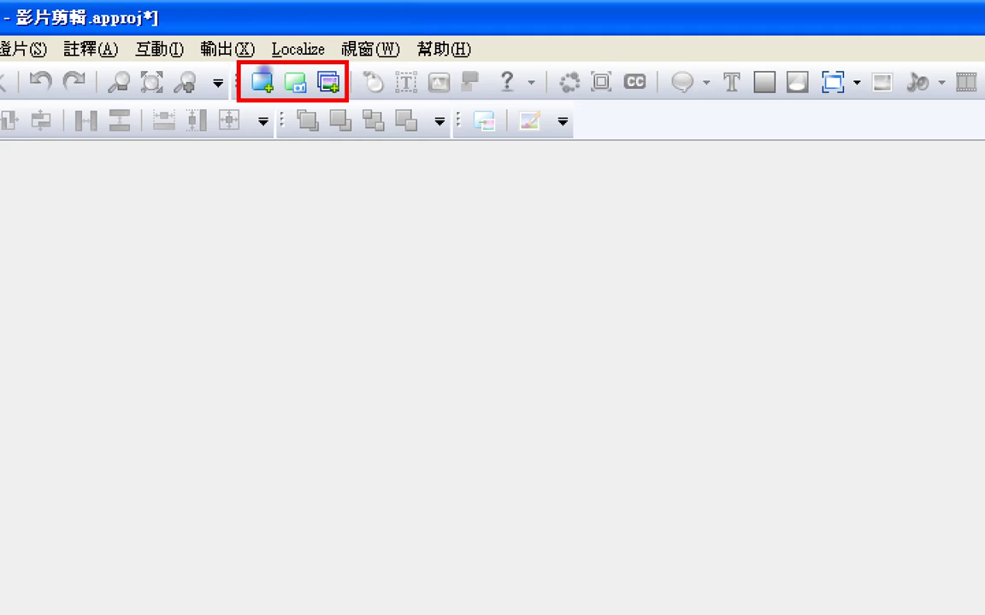
{"action": "left_click_drag", "start_coordinate": [260, 193], "coordinate": [266, 106]}
{"action": "left_click_drag", "start_coordinate": [266, 106], "coordinate": [290, 127]}
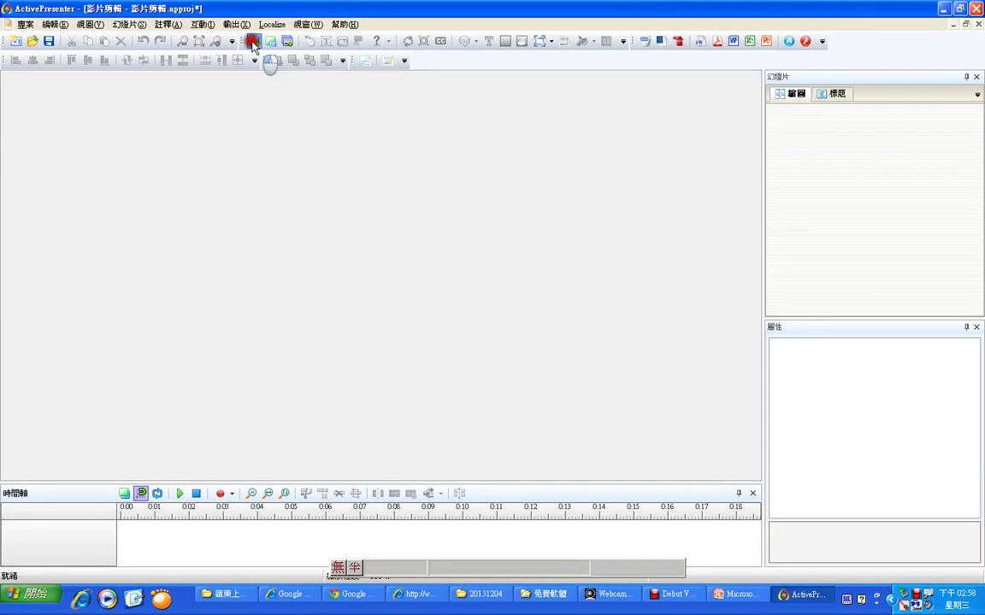
Step: Add a blank slide and insert the video file 各班歡呼 from the desktop onto it
{"action": "left_click", "coordinate": [265, 83]}
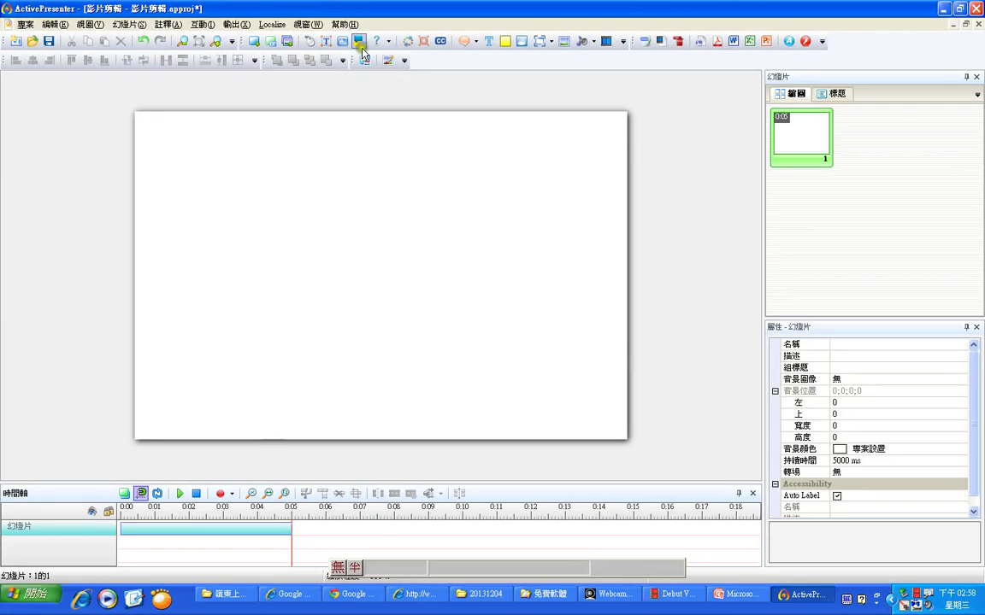
{"action": "left_click", "coordinate": [604, 47]}
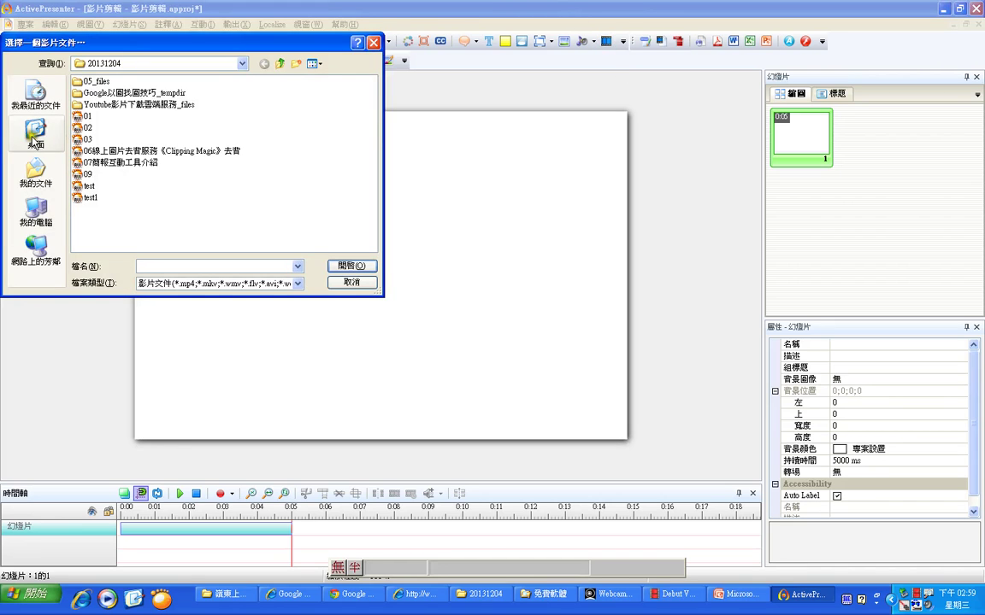
{"action": "left_click", "coordinate": [34, 137]}
{"action": "left_click", "coordinate": [101, 188]}
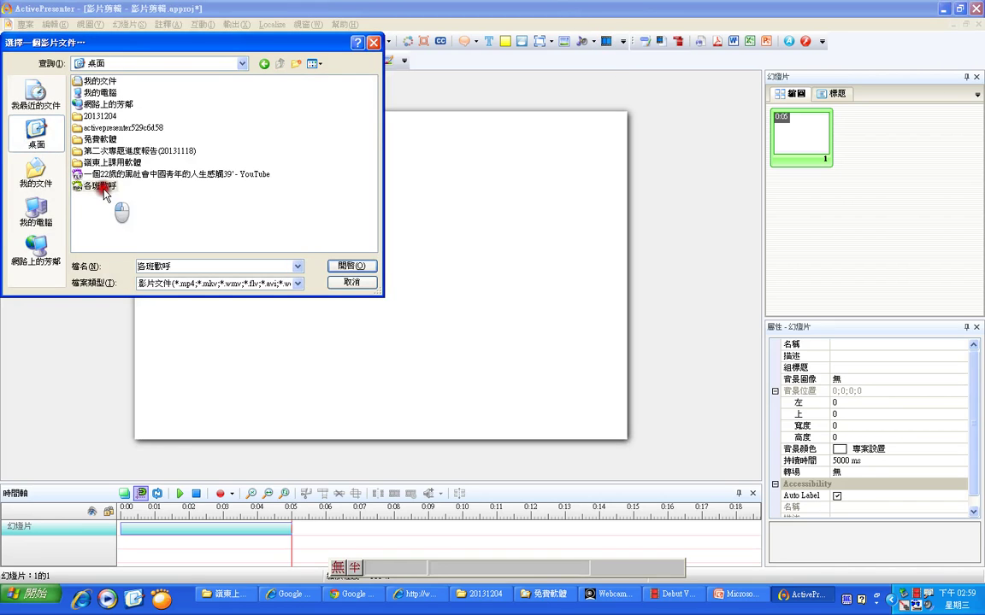
{"action": "left_click", "coordinate": [341, 268]}
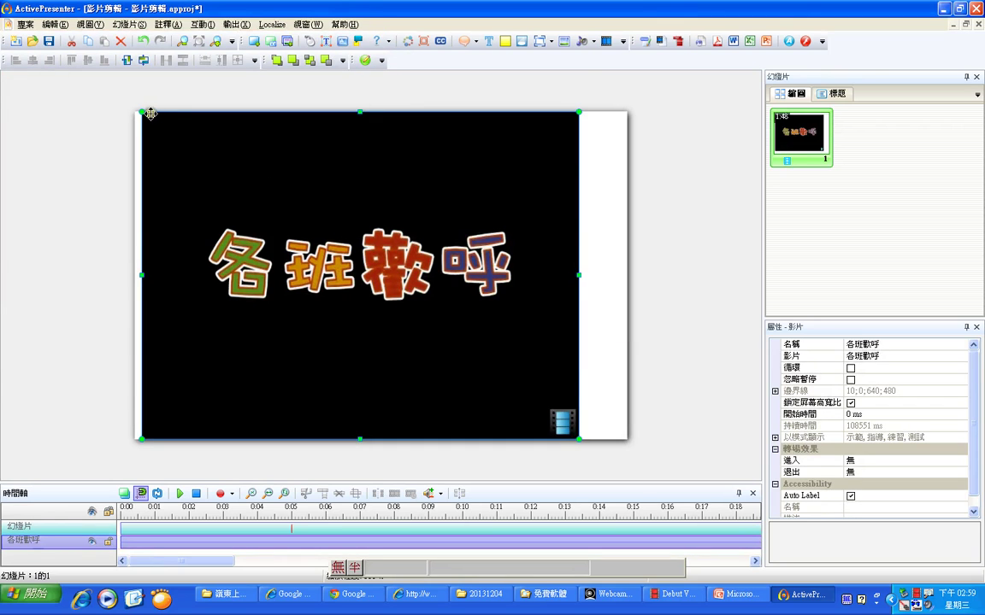
Step: Enlarge the timeline area, shrink the video proportionally to about 477 x 358, and move it against the slide's right edge
{"action": "left_click_drag", "start_coordinate": [569, 482], "coordinate": [566, 404]}
{"action": "left_click_drag", "start_coordinate": [759, 304], "coordinate": [757, 338]}
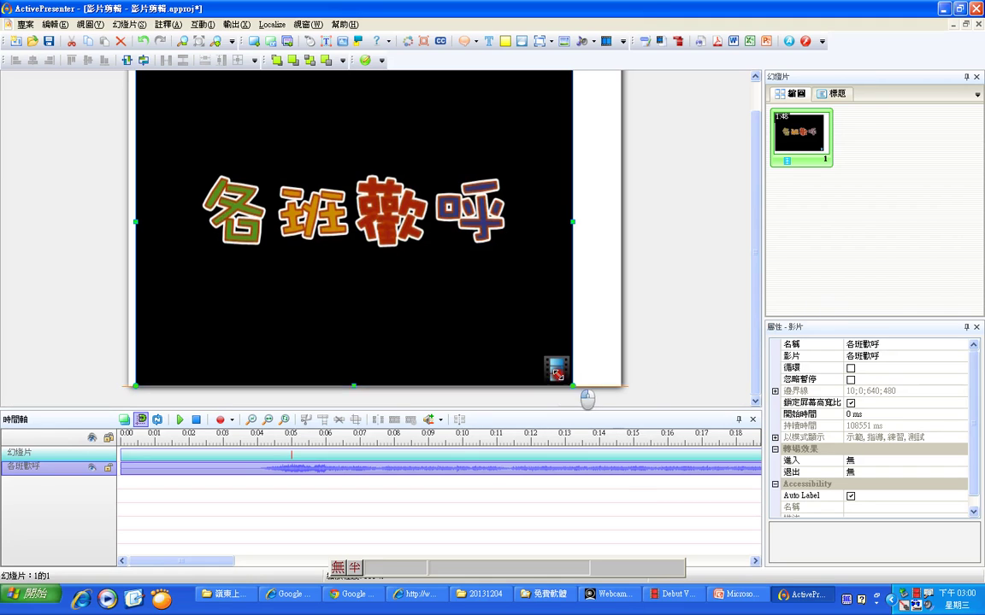
{"action": "left_click_drag", "start_coordinate": [568, 385], "coordinate": [464, 314]}
{"action": "left_click_drag", "start_coordinate": [422, 244], "coordinate": [567, 248]}
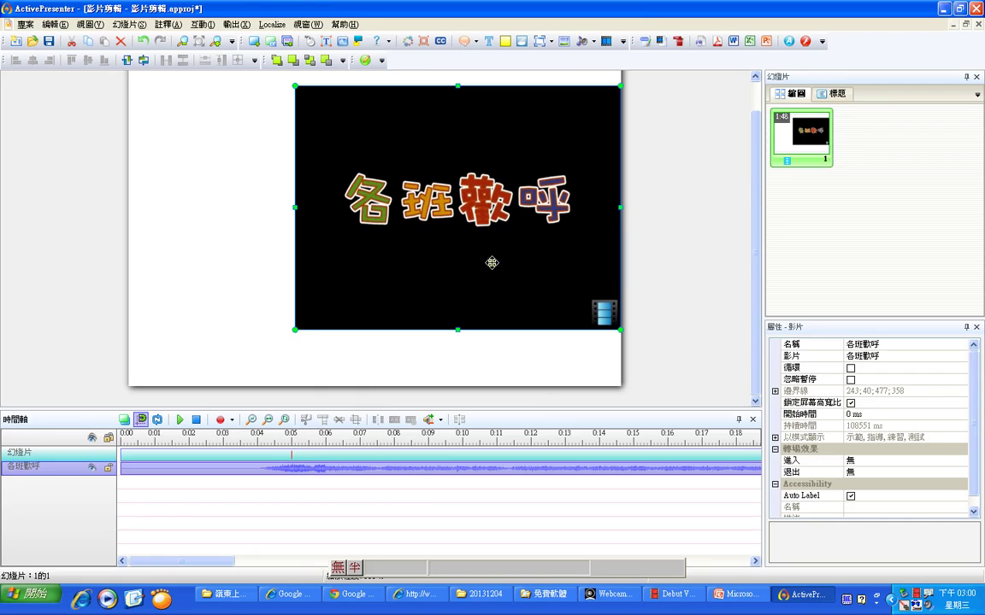
{"action": "left_click_drag", "start_coordinate": [106, 423], "coordinate": [772, 477]}
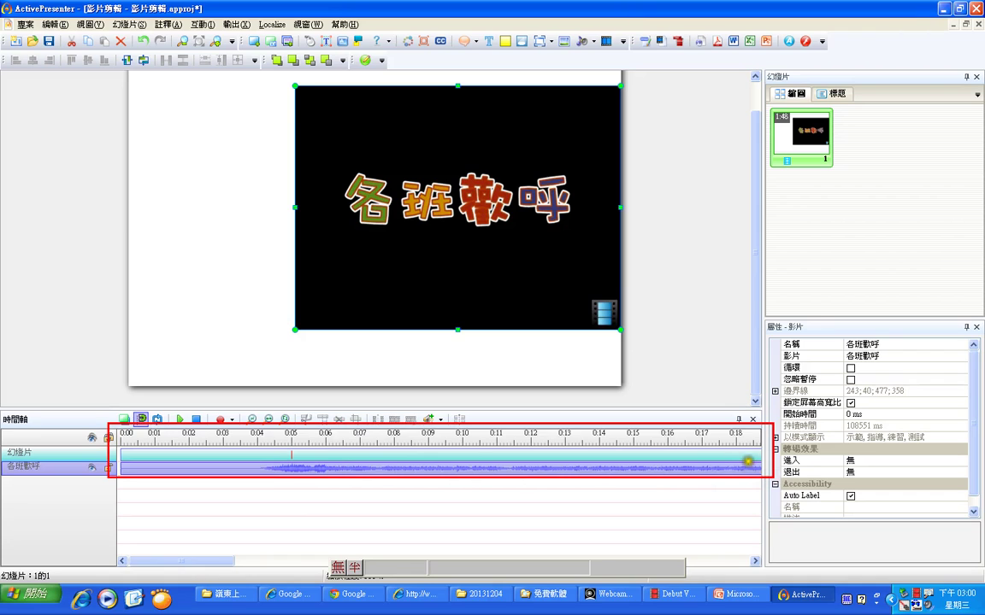
{"action": "key", "text": "Escape"}
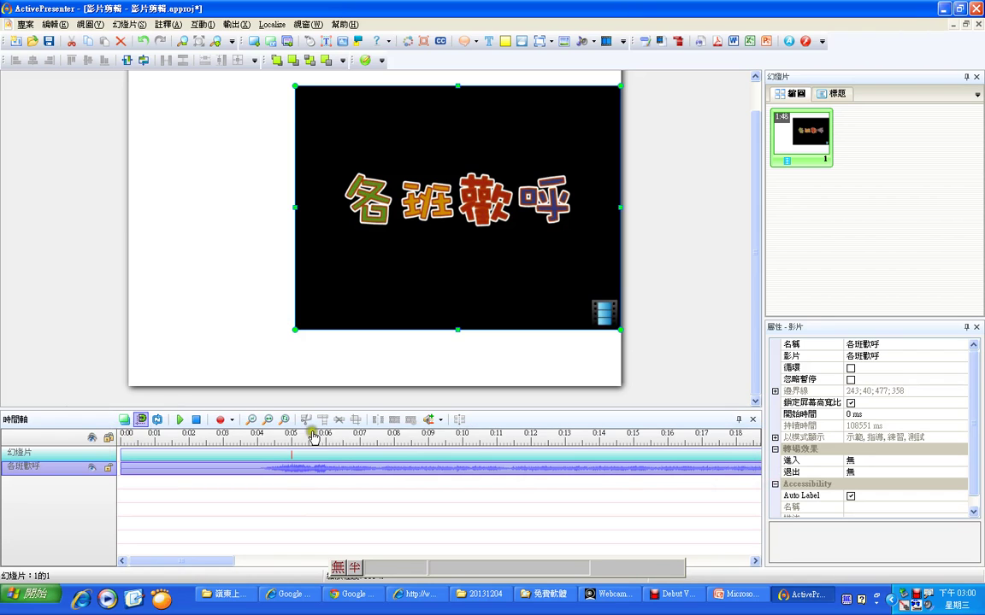
Step: Select the timeline range from 0:07.380 to 0:11.400 and delete that range from the video
{"action": "left_click", "coordinate": [376, 438]}
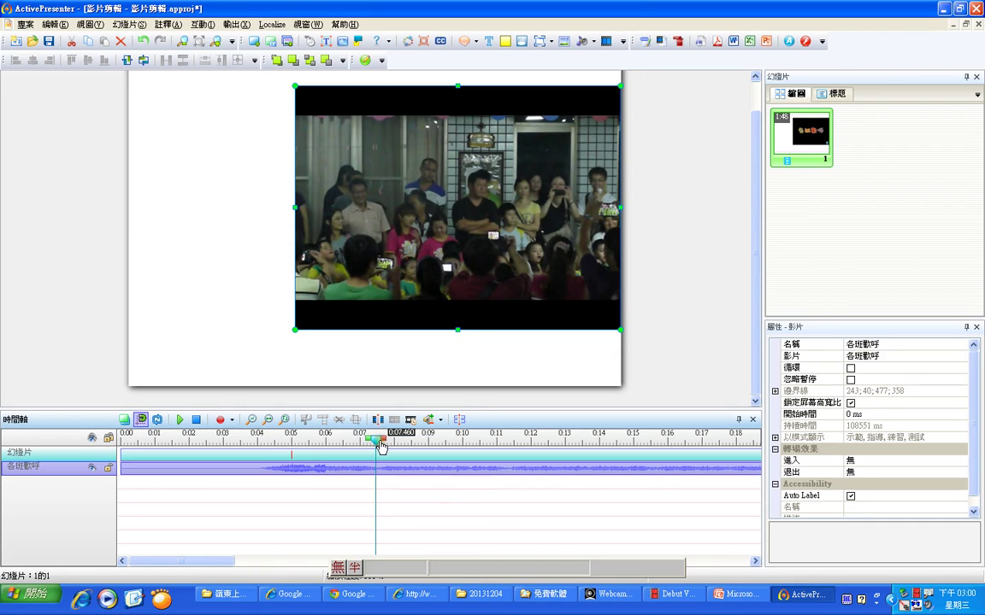
{"action": "mouse_move", "coordinate": [376, 440]}
{"action": "left_mouse_down"}
{"action": "mouse_move", "coordinate": [402, 445]}
{"action": "mouse_move", "coordinate": [373, 443]}
{"action": "left_mouse_up"}
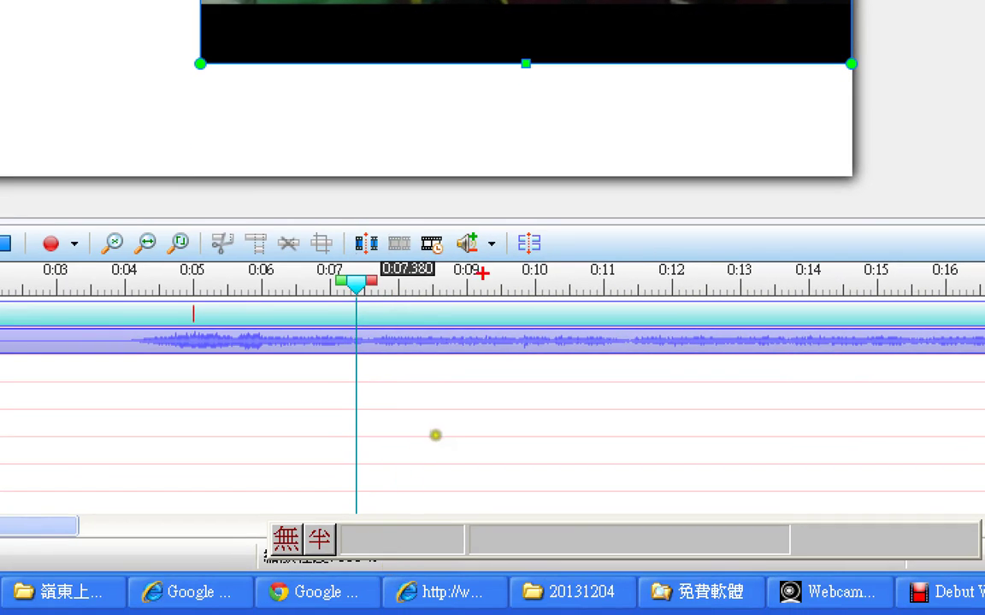
{"action": "mouse_move", "coordinate": [373, 199]}
{"action": "left_mouse_down"}
{"action": "mouse_move", "coordinate": [366, 275]}
{"action": "mouse_move", "coordinate": [365, 258]}
{"action": "mouse_move", "coordinate": [379, 274]}
{"action": "mouse_move", "coordinate": [402, 259]}
{"action": "mouse_move", "coordinate": [377, 293]}
{"action": "mouse_move", "coordinate": [362, 285]}
{"action": "mouse_move", "coordinate": [379, 259]}
{"action": "mouse_move", "coordinate": [391, 295]}
{"action": "left_mouse_up"}
{"action": "mouse_move", "coordinate": [321, 303]}
{"action": "left_mouse_down"}
{"action": "mouse_move", "coordinate": [342, 282]}
{"action": "mouse_move", "coordinate": [346, 292]}
{"action": "left_mouse_up"}
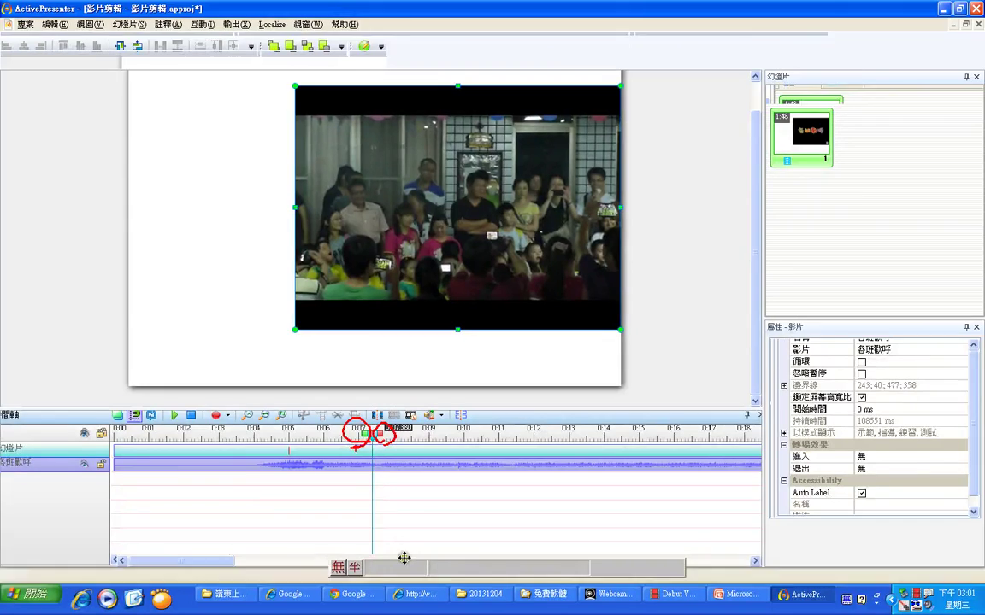
{"action": "left_click_drag", "start_coordinate": [384, 444], "coordinate": [523, 443]}
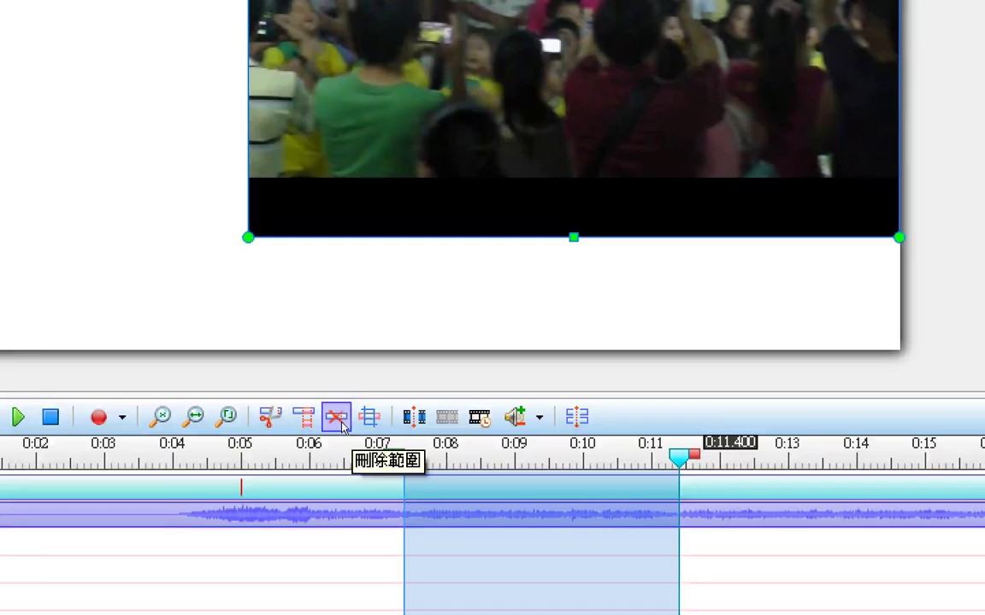
{"action": "left_click", "coordinate": [339, 422]}
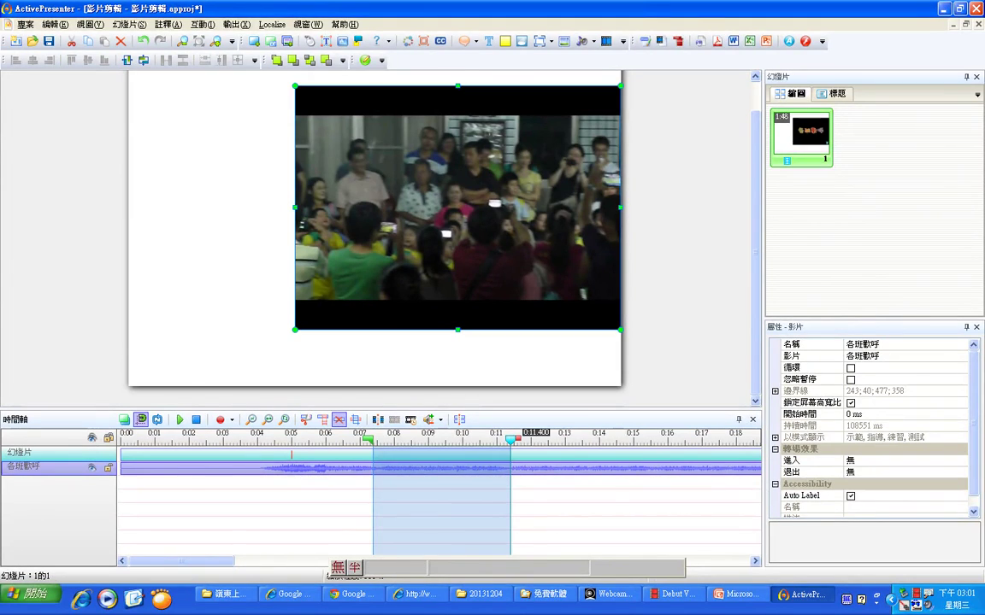
{"action": "left_click", "coordinate": [339, 420]}
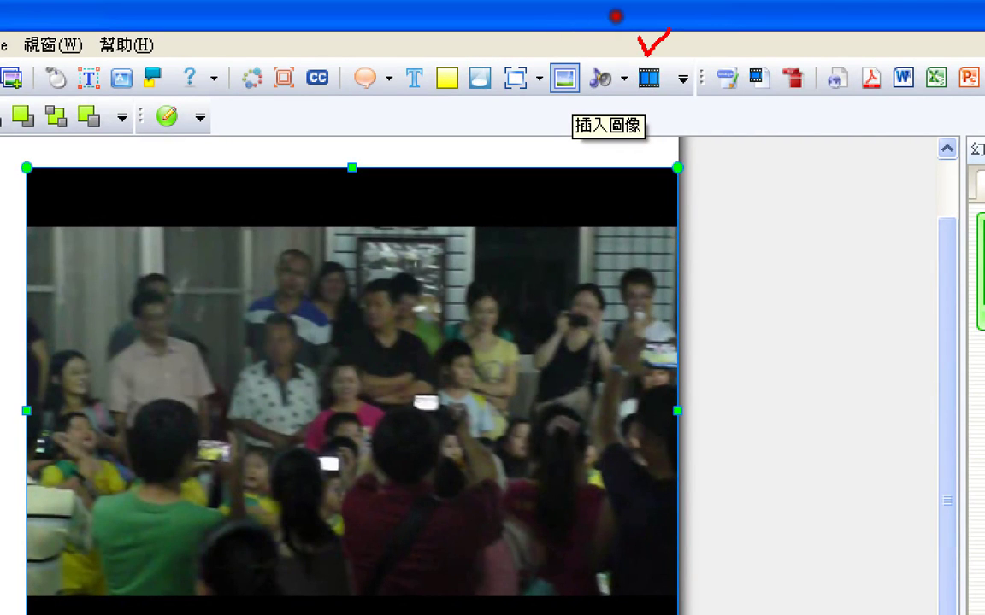
{"action": "left_click_drag", "start_coordinate": [557, 41], "coordinate": [576, 31]}
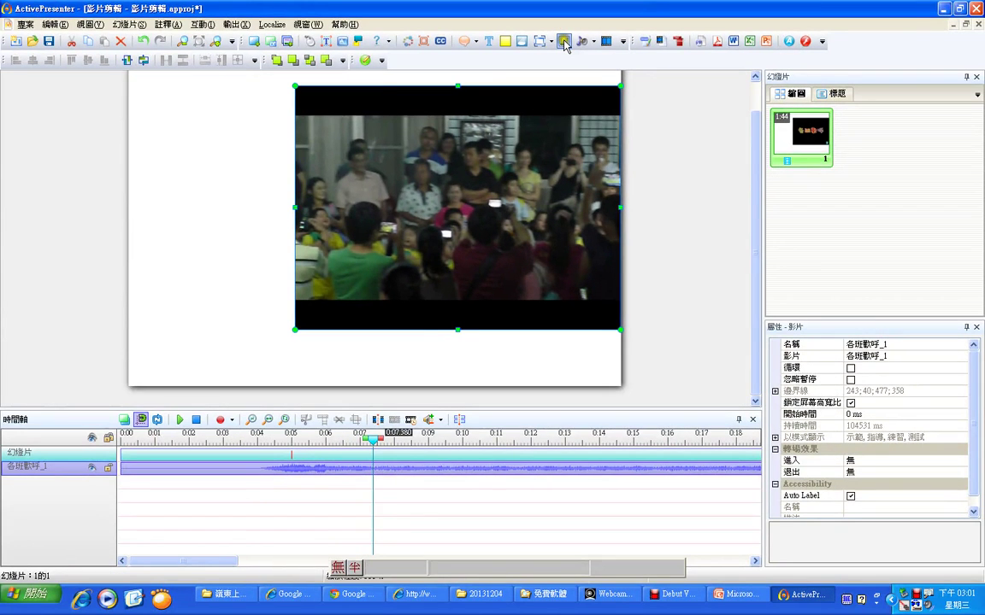
{"action": "left_click", "coordinate": [563, 76]}
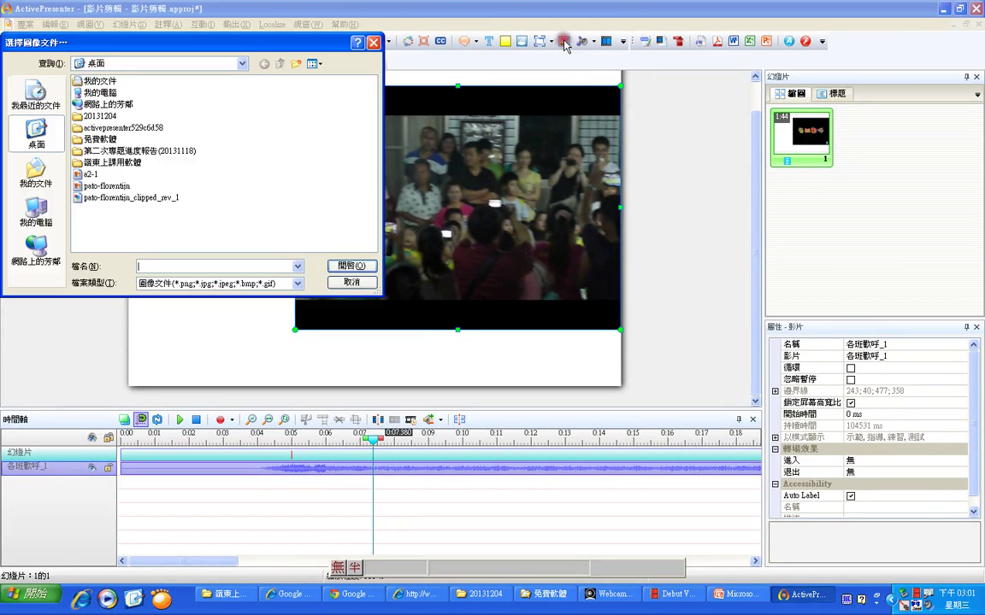
{"action": "left_click", "coordinate": [101, 185]}
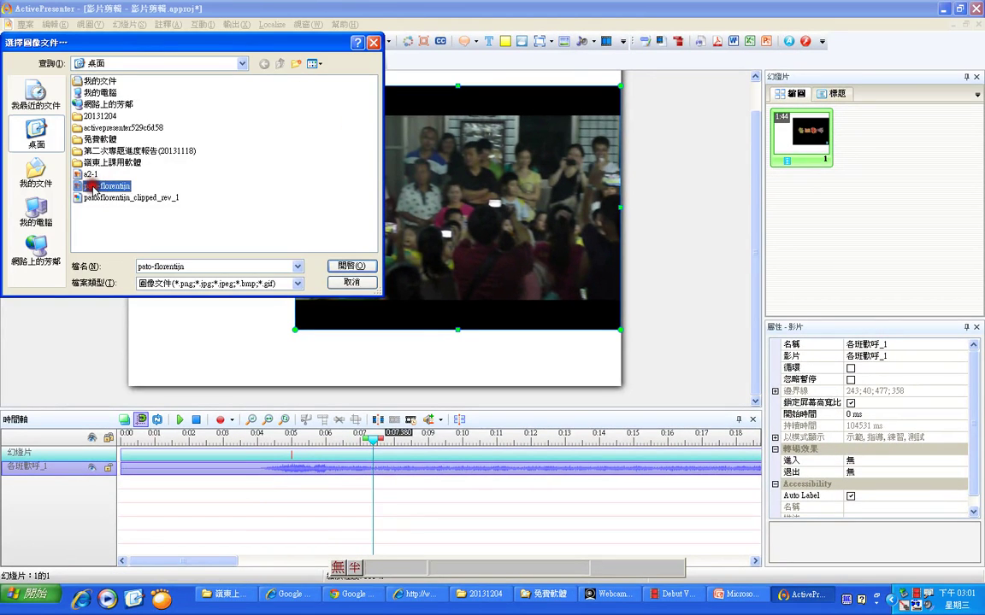
{"action": "left_click", "coordinate": [350, 266]}
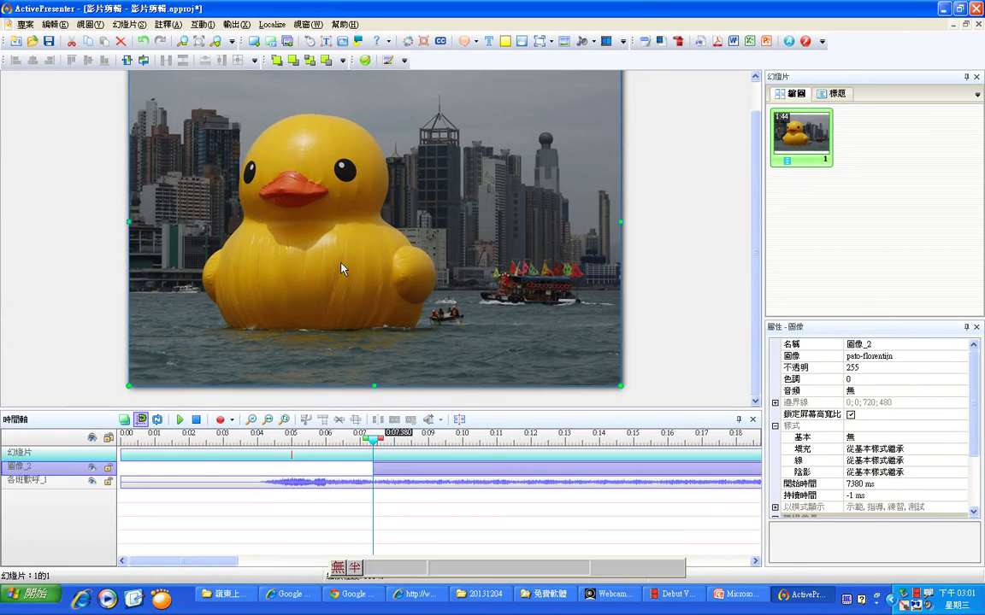
{"action": "key", "text": "Delete"}
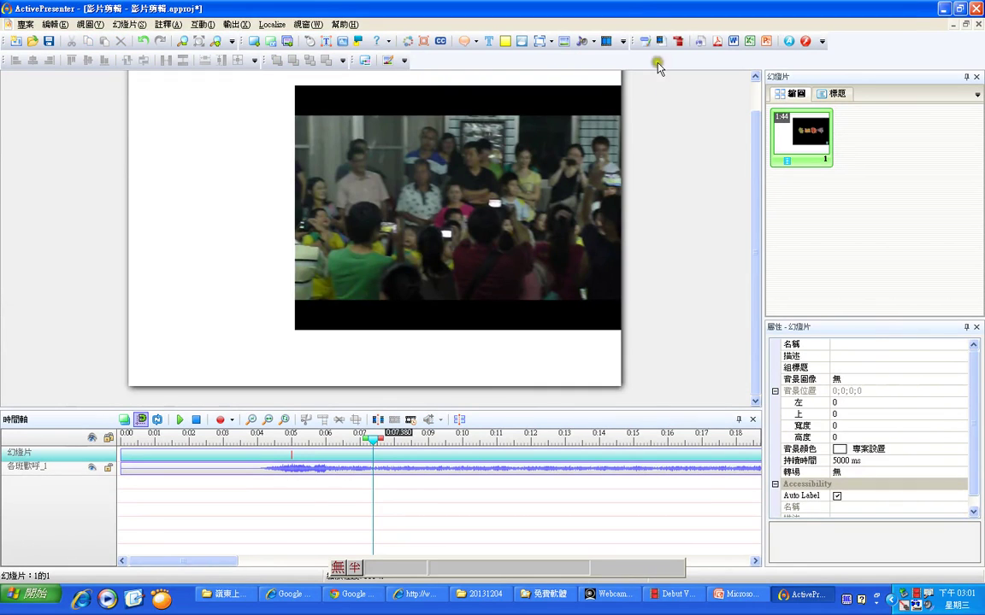
Step: Insert the desktop image pato-florentijn_clipped_rev_1 at the 0:07.380 playhead position
{"action": "left_click", "coordinate": [565, 41]}
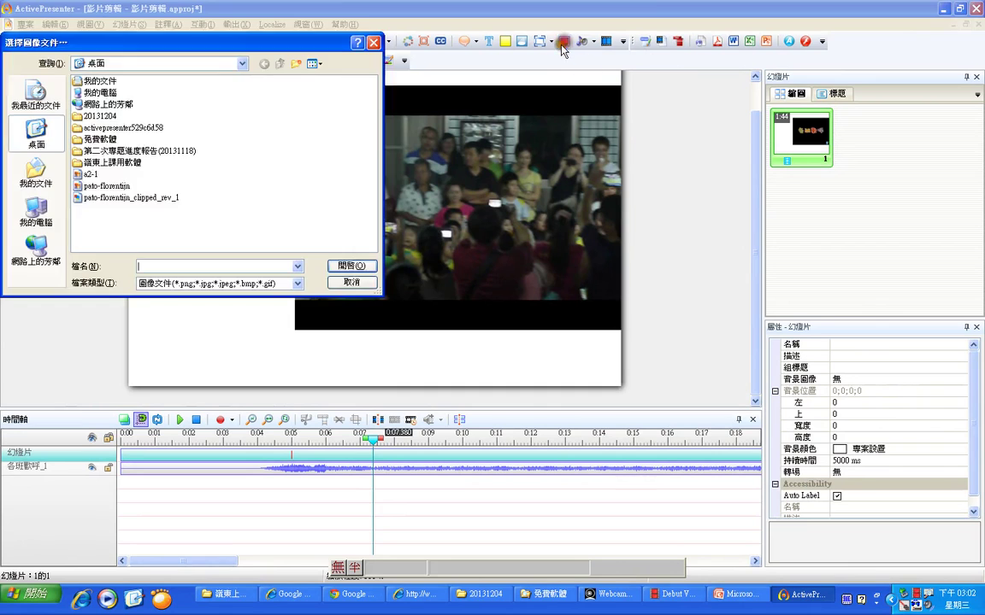
{"action": "left_click", "coordinate": [106, 198]}
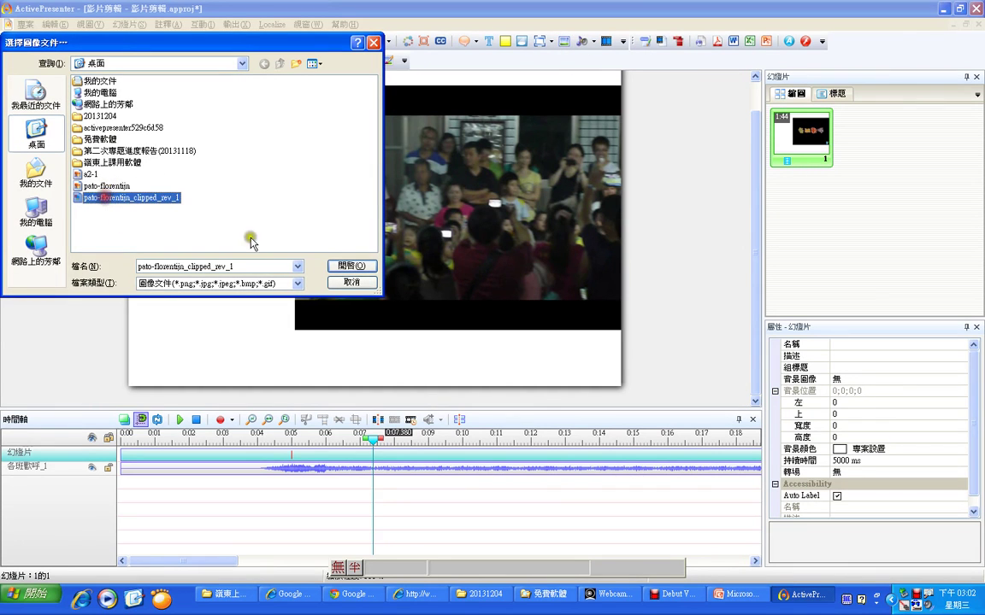
{"action": "left_click", "coordinate": [351, 266]}
Step: Shrink the duck image proportionally to about 364 x 243 and place it near the slide's lower left, overlapping the video
{"action": "left_click_drag", "start_coordinate": [333, 207], "coordinate": [279, 198]}
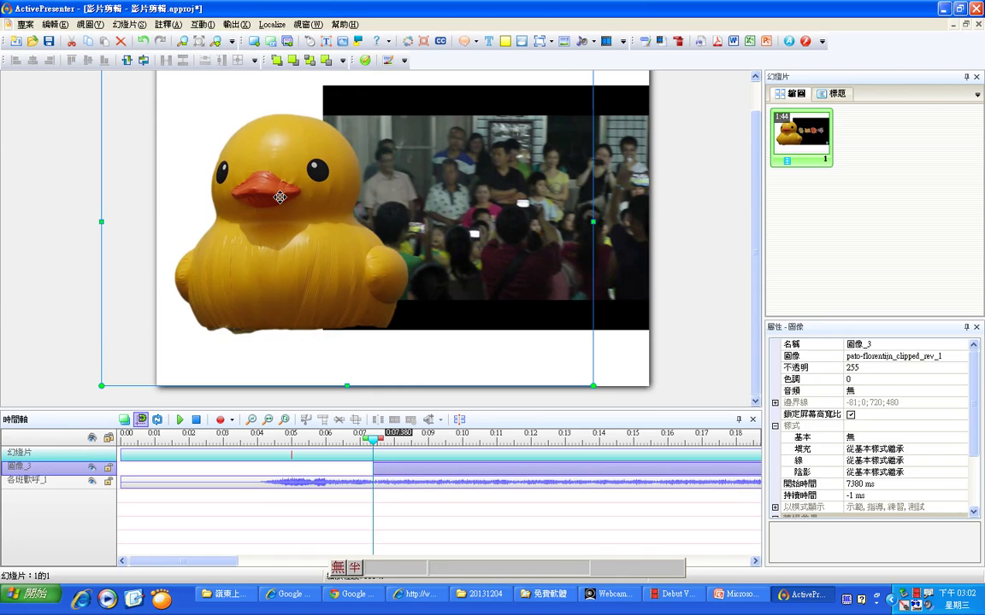
{"action": "left_click_drag", "start_coordinate": [585, 382], "coordinate": [250, 223]}
{"action": "left_click_drag", "start_coordinate": [219, 170], "coordinate": [317, 325]}
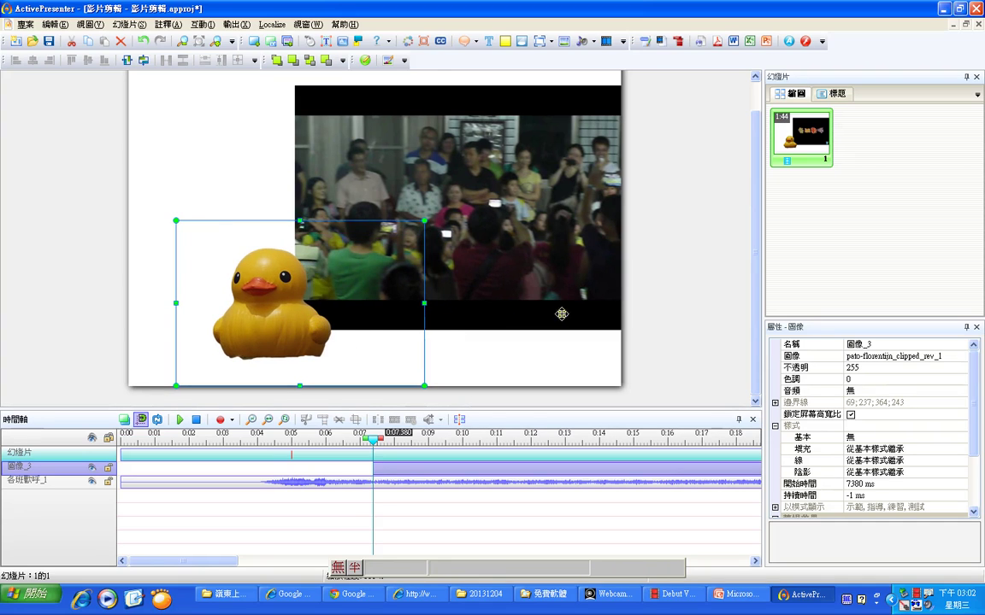
{"action": "left_click", "coordinate": [670, 298]}
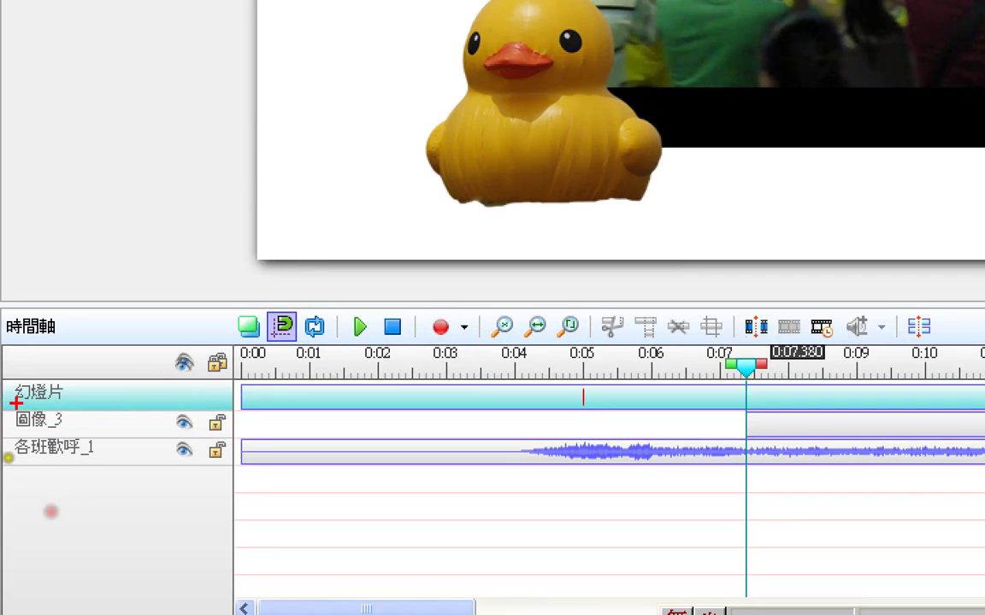
{"action": "mouse_move", "coordinate": [8, 457]}
{"action": "left_mouse_down"}
{"action": "mouse_move", "coordinate": [6, 443]}
{"action": "mouse_move", "coordinate": [18, 511]}
{"action": "mouse_move", "coordinate": [85, 308]}
{"action": "mouse_move", "coordinate": [4, 444]}
{"action": "mouse_move", "coordinate": [26, 525]}
{"action": "left_mouse_up"}
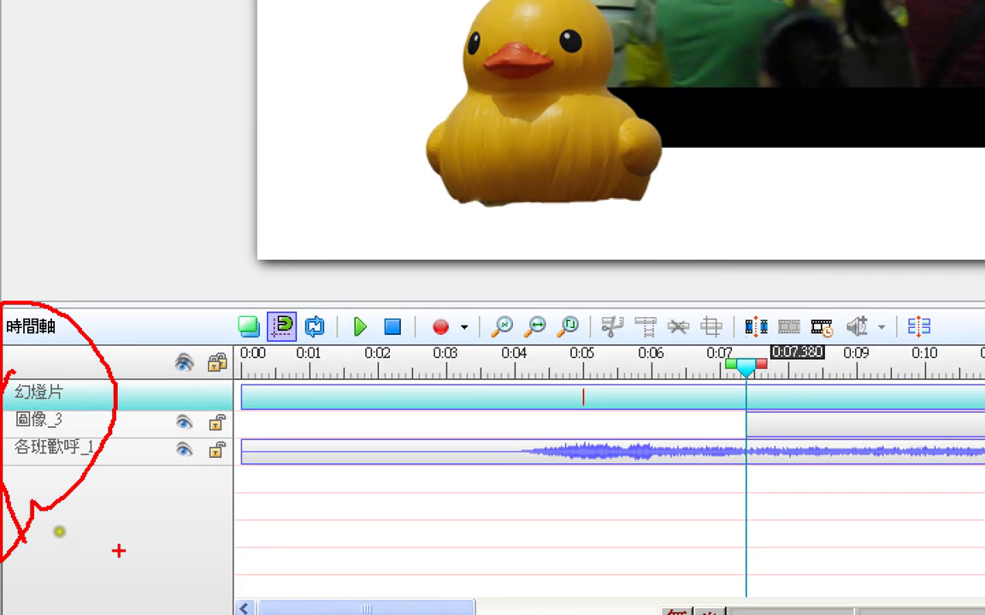
{"action": "key", "text": "Escape"}
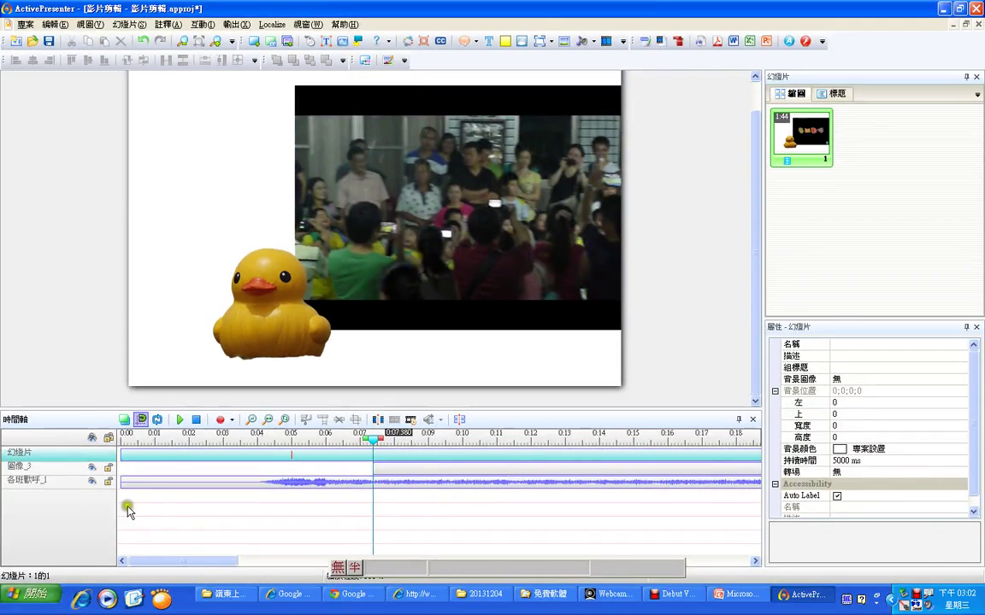
Step: Select the timeline range from 0:07.380 to 0:11.320
{"action": "left_click", "coordinate": [381, 438]}
{"action": "left_click_drag", "start_coordinate": [381, 439], "coordinate": [508, 440]}
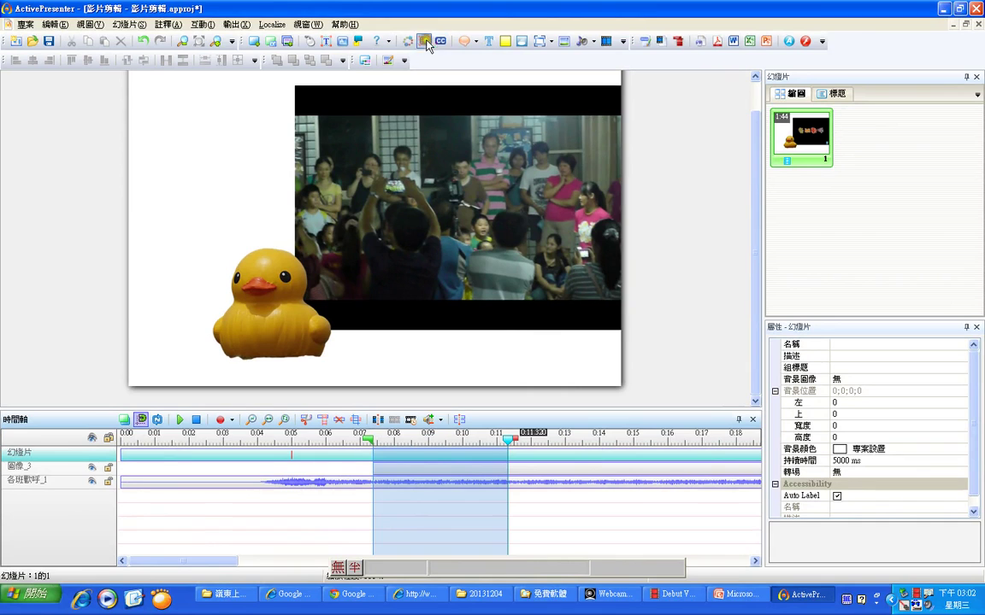
Step: Add a blank second slide after the duck slide and select it
{"action": "left_click", "coordinate": [255, 42]}
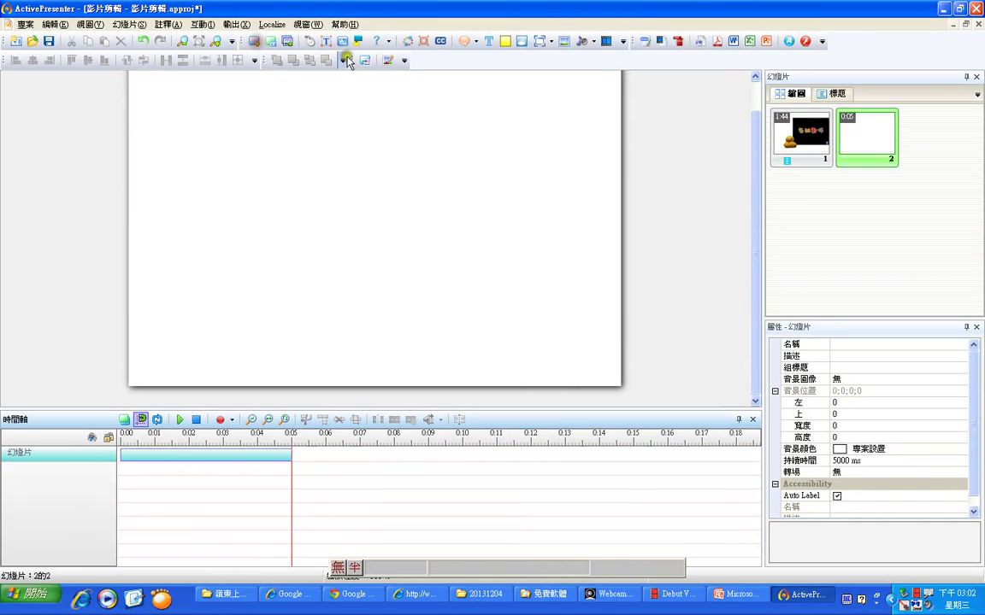
{"action": "left_click", "coordinate": [801, 137]}
{"action": "left_click", "coordinate": [865, 139]}
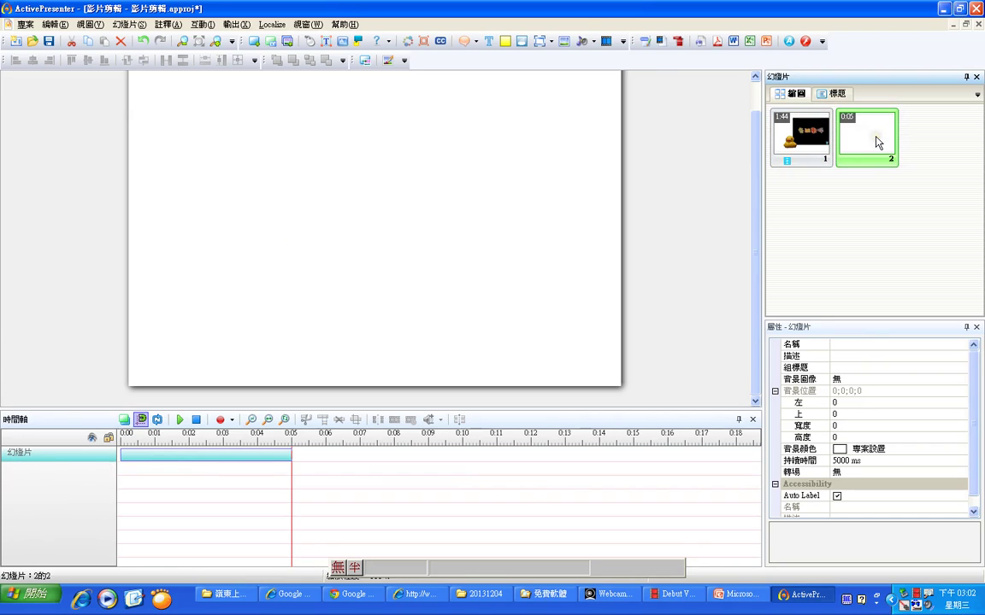
Step: Insert the desktop video 一個22歲的黑社會中國青年的人生感觸39' - YouTube on the second slide and move it near the slide's lower-right corner
{"action": "left_click", "coordinate": [603, 42]}
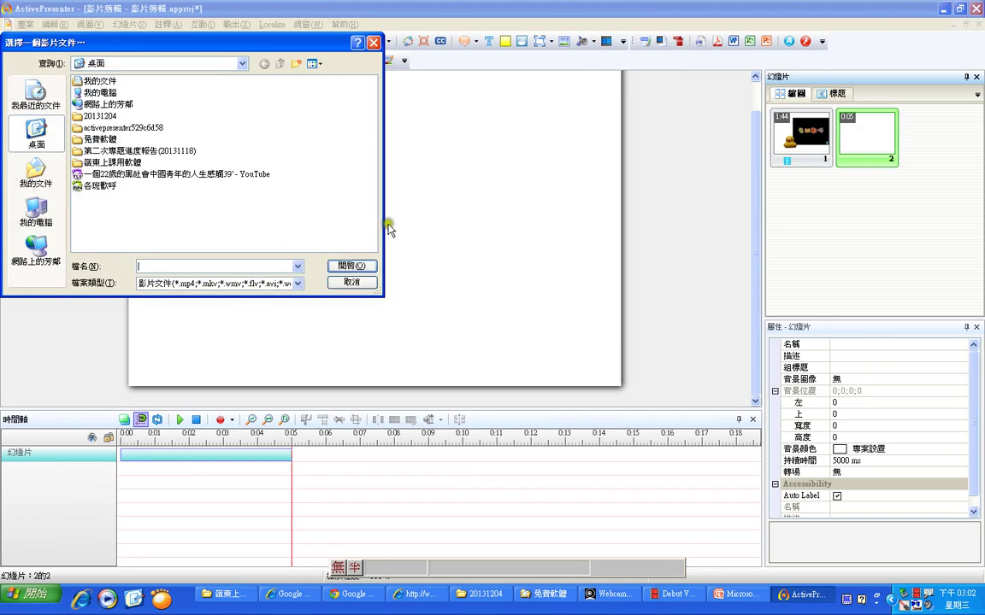
{"action": "double_click", "coordinate": [130, 174]}
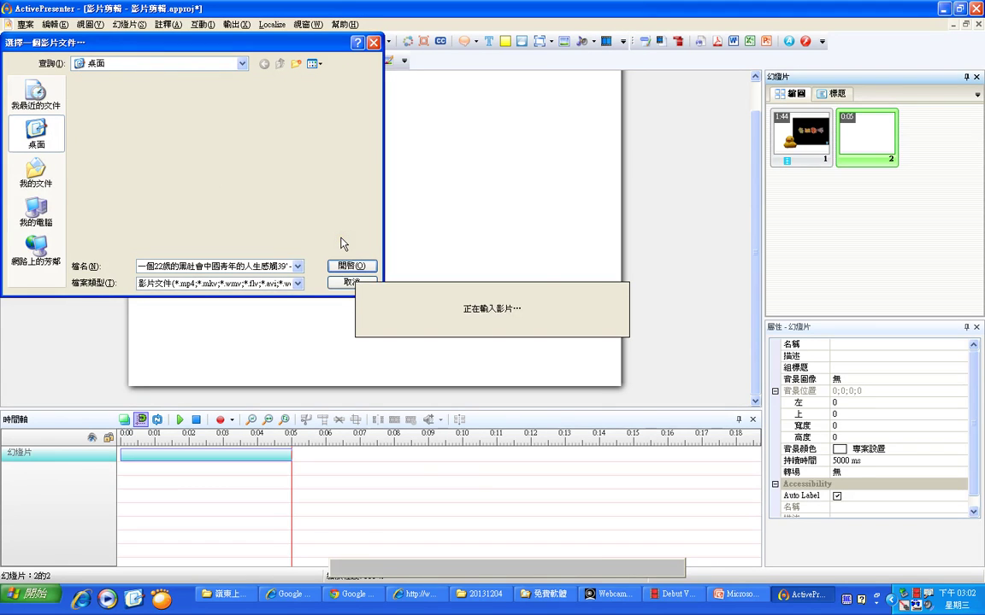
{"action": "left_click_drag", "start_coordinate": [296, 184], "coordinate": [552, 337]}
{"action": "left_click", "coordinate": [812, 139]}
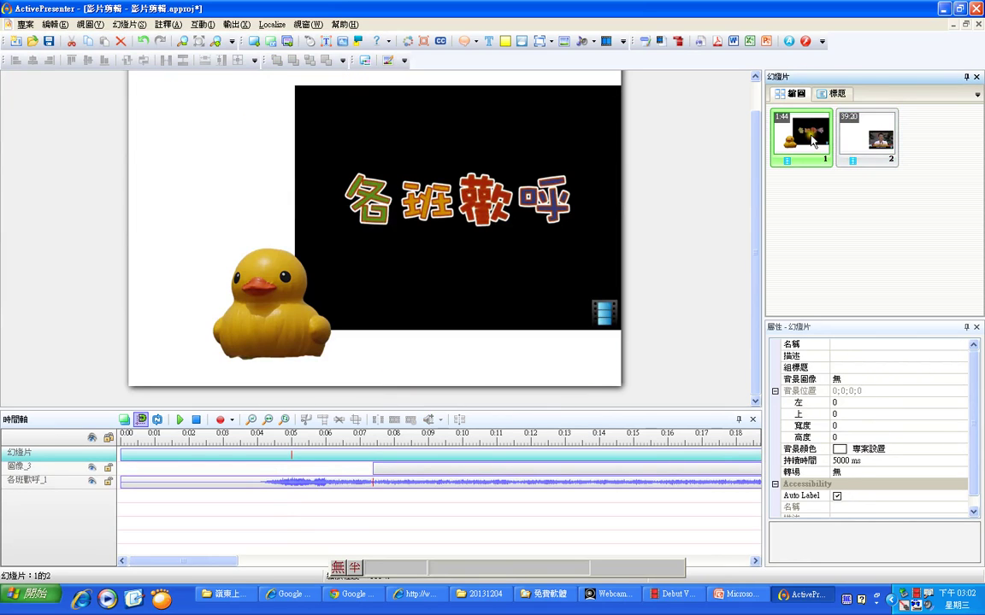
{"action": "mouse_move", "coordinate": [791, 152]}
{"action": "left_mouse_down"}
{"action": "mouse_move", "coordinate": [831, 104]}
{"action": "mouse_move", "coordinate": [892, 112]}
{"action": "left_mouse_up"}
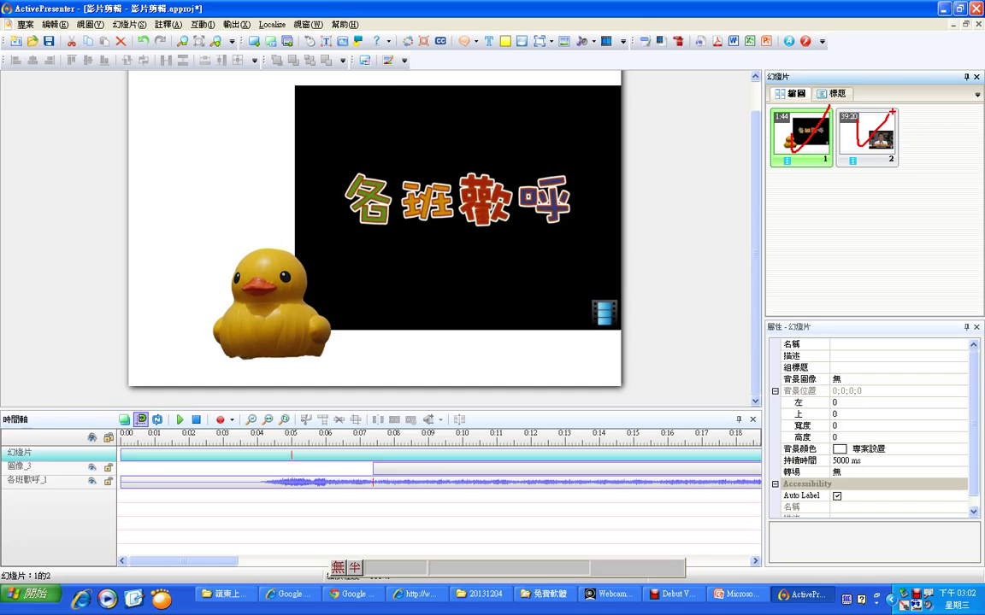
{"action": "key", "text": "Escape"}
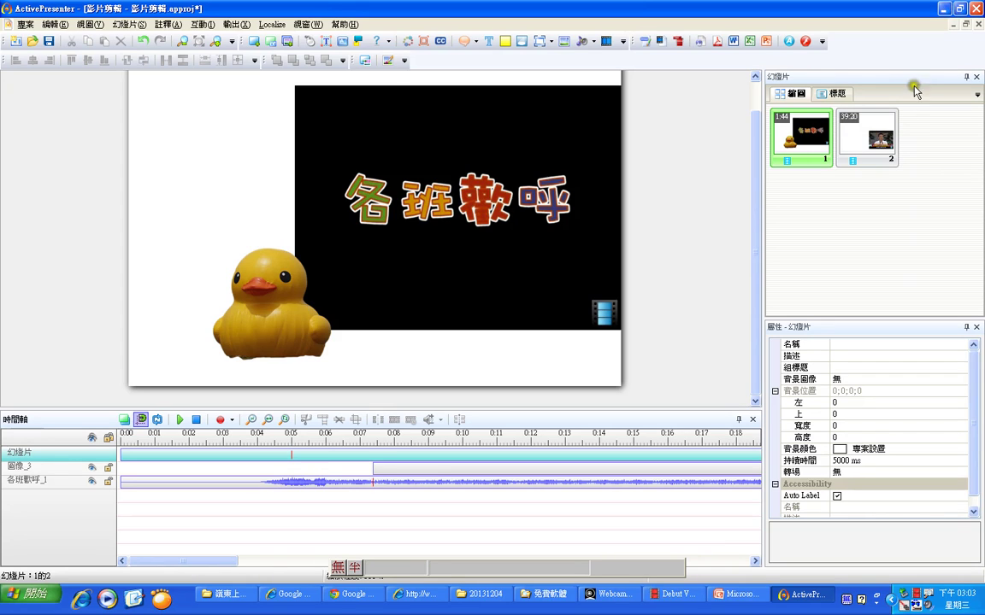
Step: Reorder the slides so the speech video slide comes before the duck slide
{"action": "left_click", "coordinate": [876, 135]}
{"action": "left_click_drag", "start_coordinate": [875, 135], "coordinate": [827, 128]}
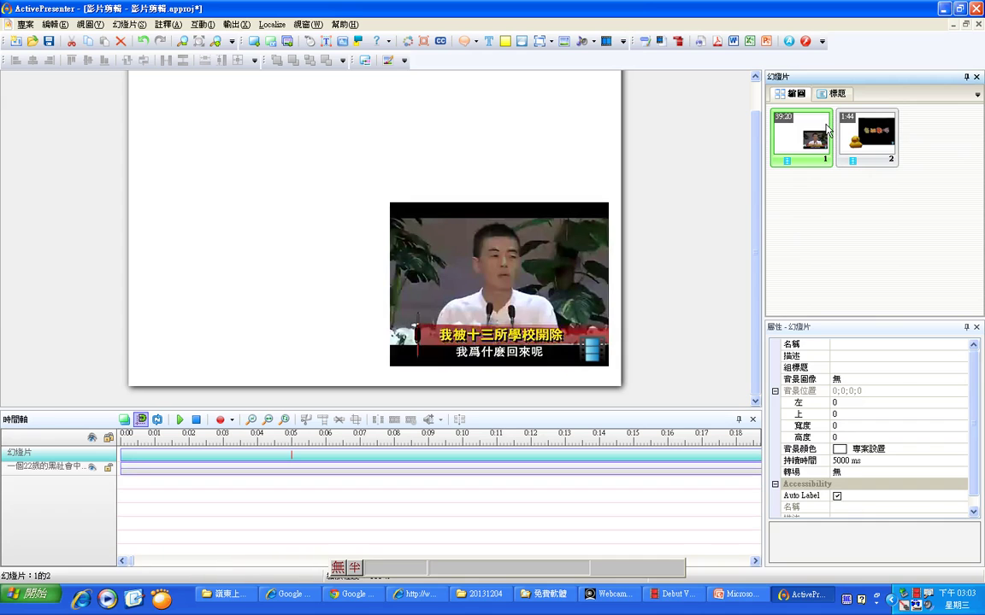
Step: Switch between the two reordered slides to compare their contents, finishing on the speech video slide
{"action": "left_click", "coordinate": [338, 470]}
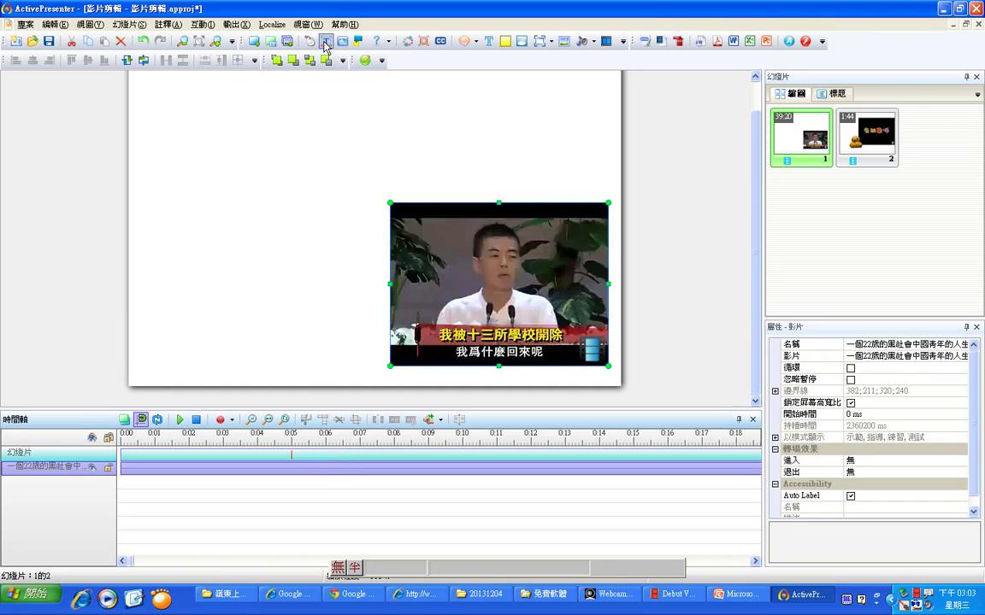
{"action": "left_click", "coordinate": [851, 144]}
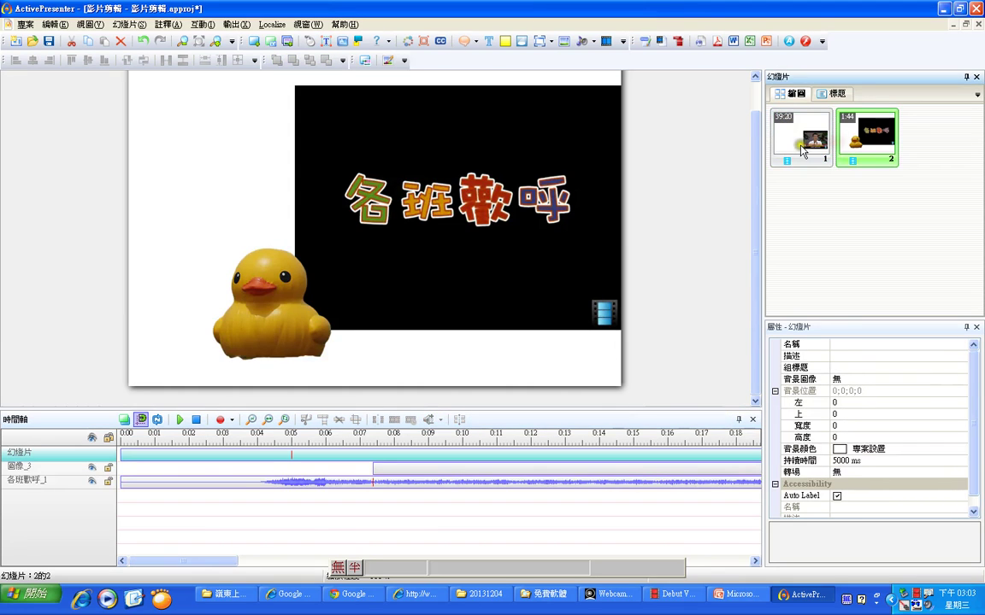
{"action": "left_click", "coordinate": [802, 150]}
{"action": "left_click", "coordinate": [858, 150]}
{"action": "left_click", "coordinate": [805, 150]}
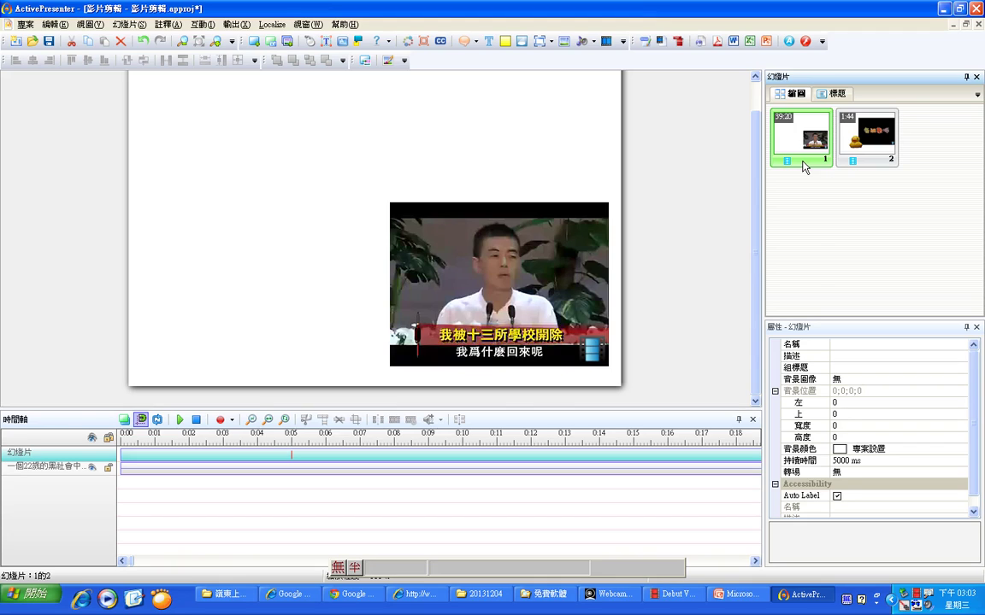
{"action": "mouse_move", "coordinate": [814, 164]}
{"action": "left_mouse_down"}
{"action": "mouse_move", "coordinate": [819, 436]}
{"action": "mouse_move", "coordinate": [844, 417]}
{"action": "left_mouse_up"}
{"action": "mouse_move", "coordinate": [777, 441]}
{"action": "left_mouse_down"}
{"action": "mouse_move", "coordinate": [859, 454]}
{"action": "mouse_move", "coordinate": [881, 451]}
{"action": "mouse_move", "coordinate": [885, 436]}
{"action": "mouse_move", "coordinate": [774, 443]}
{"action": "left_mouse_up"}
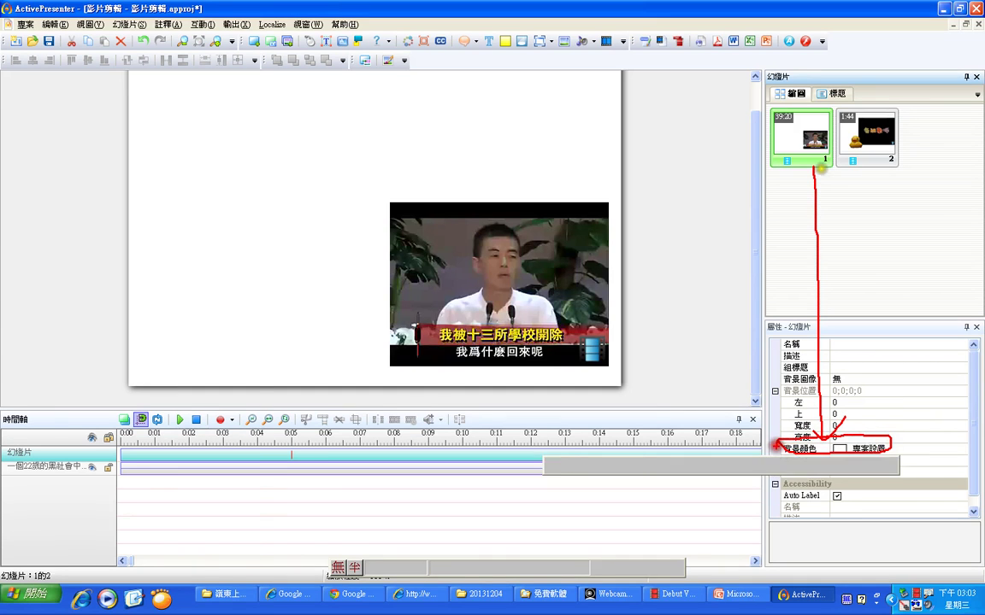
{"action": "key", "text": "super"}
{"action": "key", "text": "Escape"}
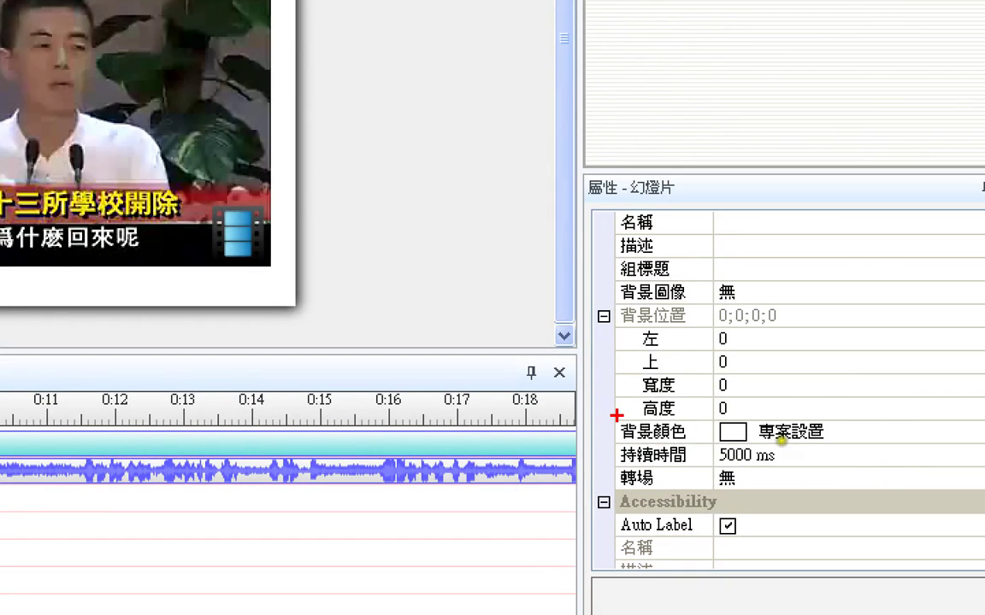
{"action": "left_click_drag", "start_coordinate": [614, 416], "coordinate": [850, 445]}
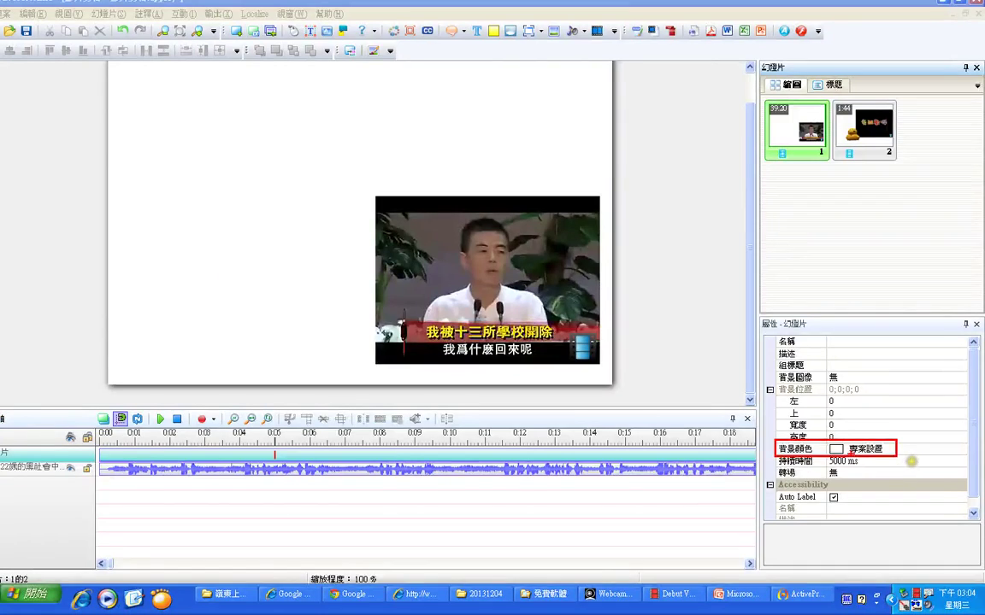
{"action": "left_click", "coordinate": [735, 441]}
Step: Set the background colour of both the speech video slide and the duck slide to Black
{"action": "left_click", "coordinate": [840, 451]}
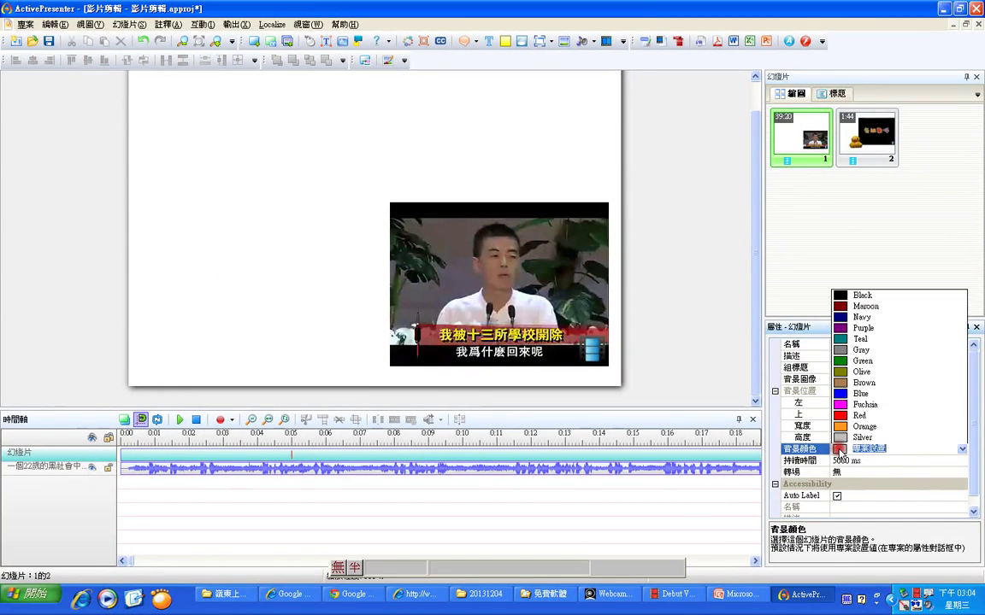
{"action": "left_click", "coordinate": [838, 231]}
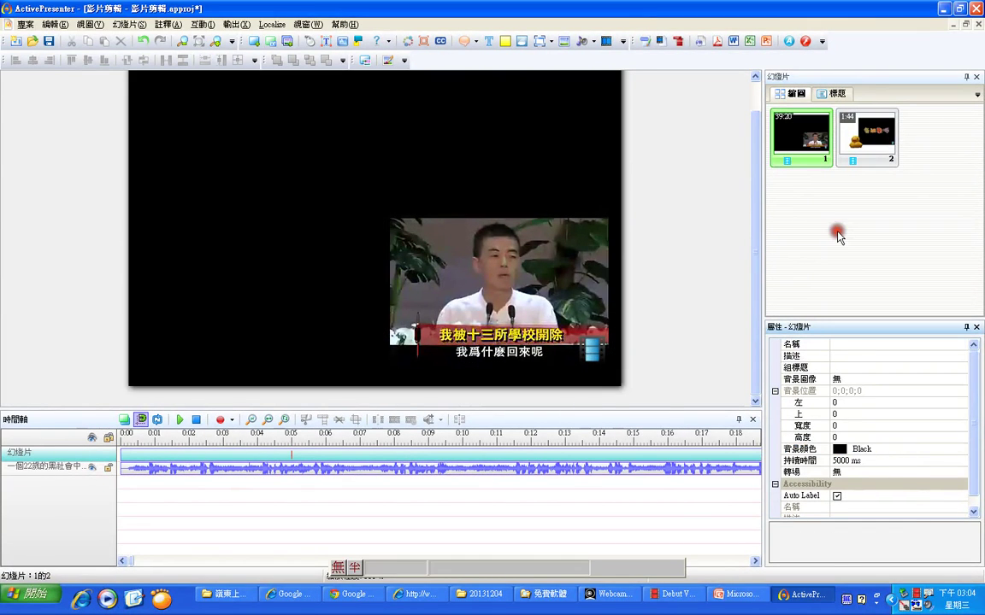
{"action": "left_click", "coordinate": [842, 128]}
{"action": "left_click", "coordinate": [840, 449]}
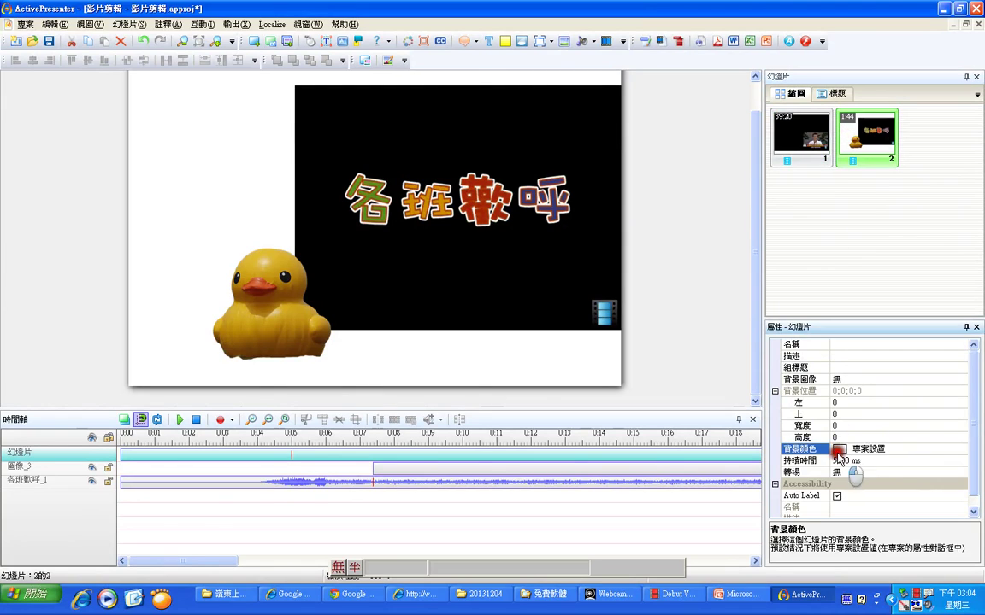
{"action": "left_click", "coordinate": [841, 449]}
{"action": "left_click", "coordinate": [838, 229]}
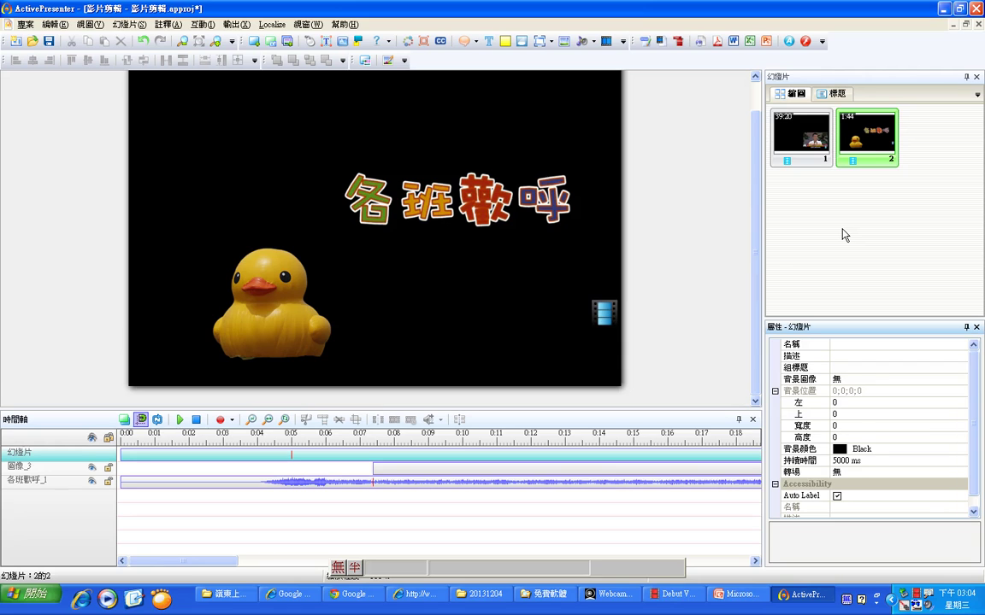
Step: Shift the duck image on the second slide's timeline to start at 0 ms and set the playhead at 0:05.640
{"action": "left_click", "coordinate": [795, 136]}
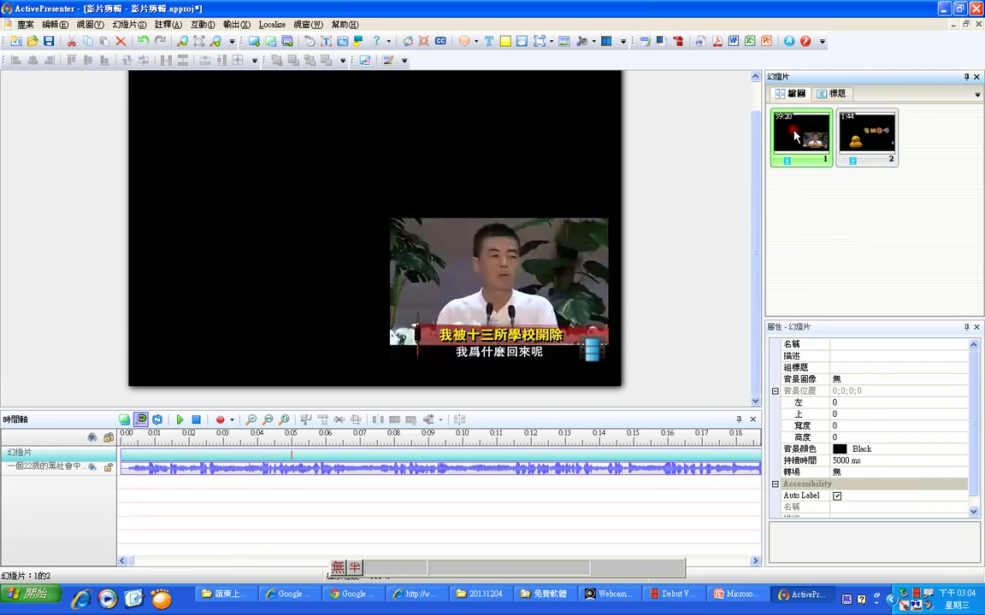
{"action": "left_click", "coordinate": [866, 137]}
{"action": "left_click", "coordinate": [276, 321]}
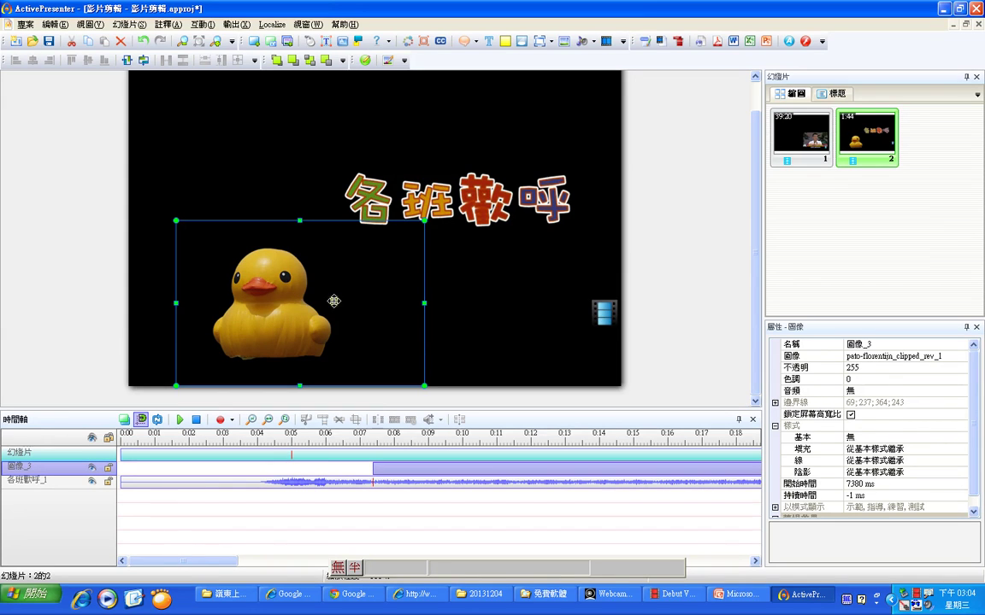
{"action": "left_click", "coordinate": [446, 217]}
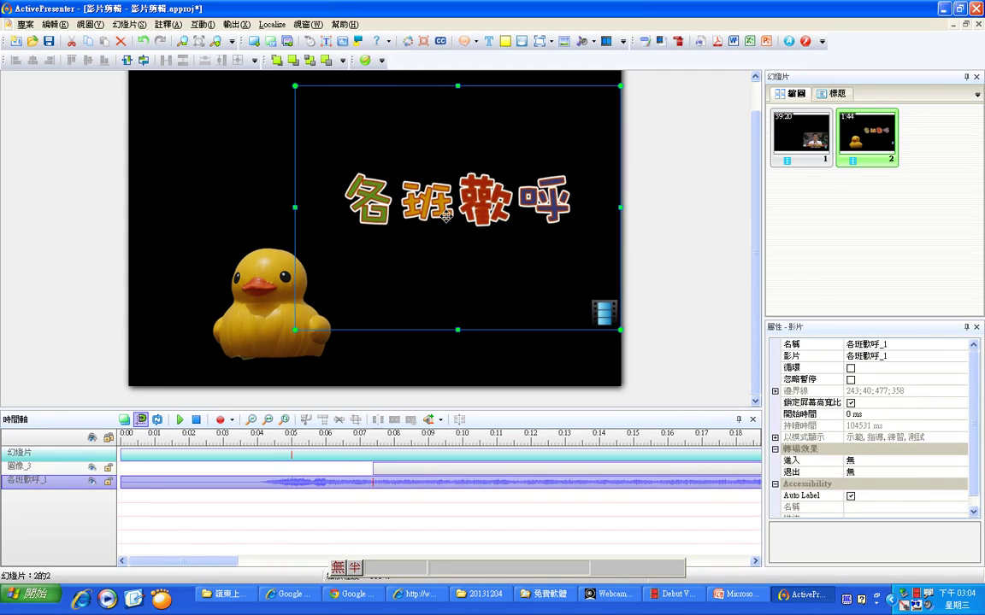
{"action": "left_click_drag", "start_coordinate": [261, 433], "coordinate": [237, 437]}
{"action": "left_click_drag", "start_coordinate": [430, 468], "coordinate": [320, 442]}
{"action": "left_click", "coordinate": [162, 437]}
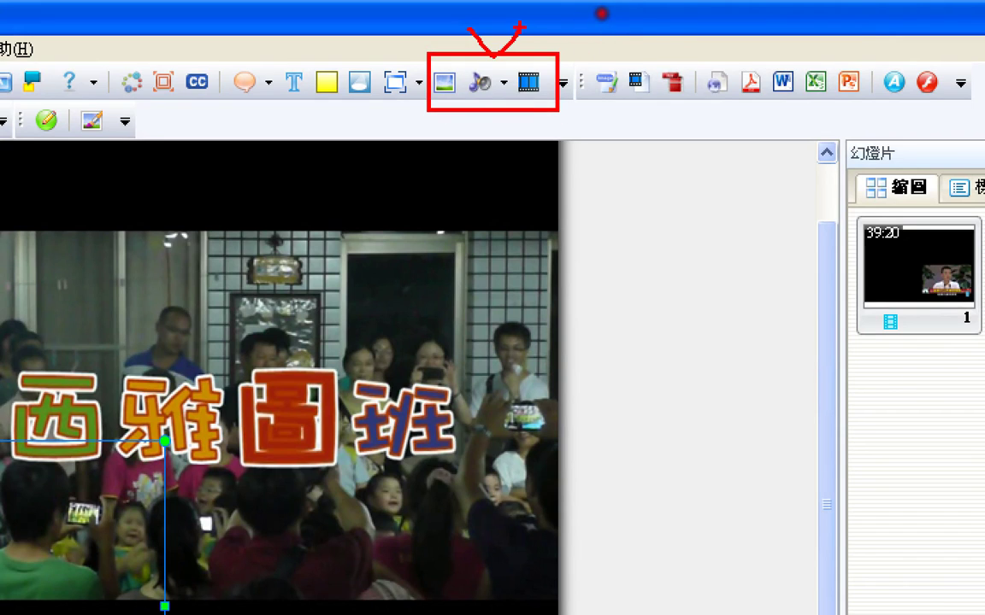
{"action": "mouse_move", "coordinate": [624, 56]}
{"action": "left_mouse_down"}
{"action": "mouse_move", "coordinate": [641, 103]}
{"action": "mouse_move", "coordinate": [660, 108]}
{"action": "left_mouse_up"}
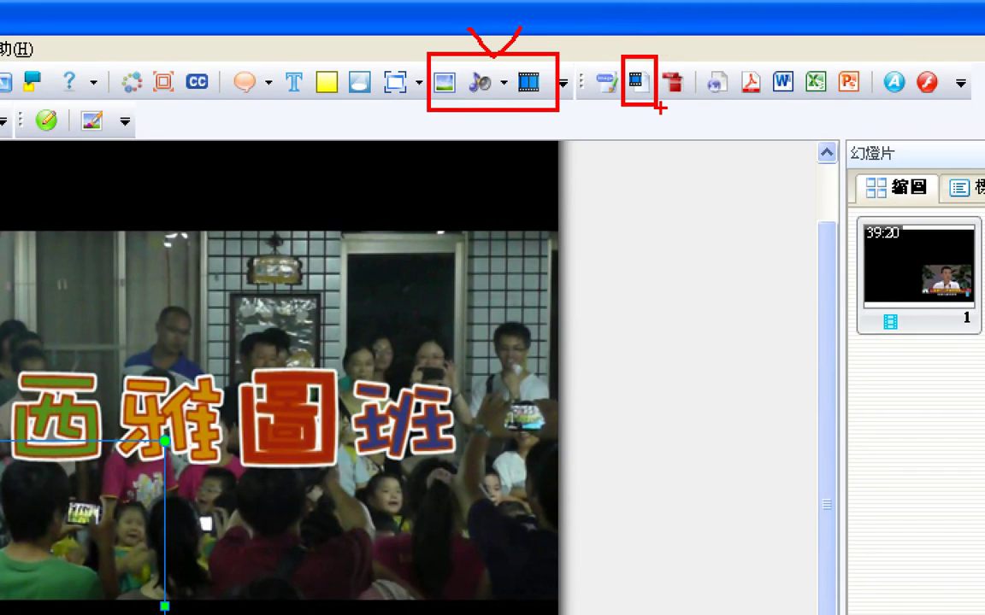
{"action": "left_click_drag", "start_coordinate": [620, 33], "coordinate": [660, 13]}
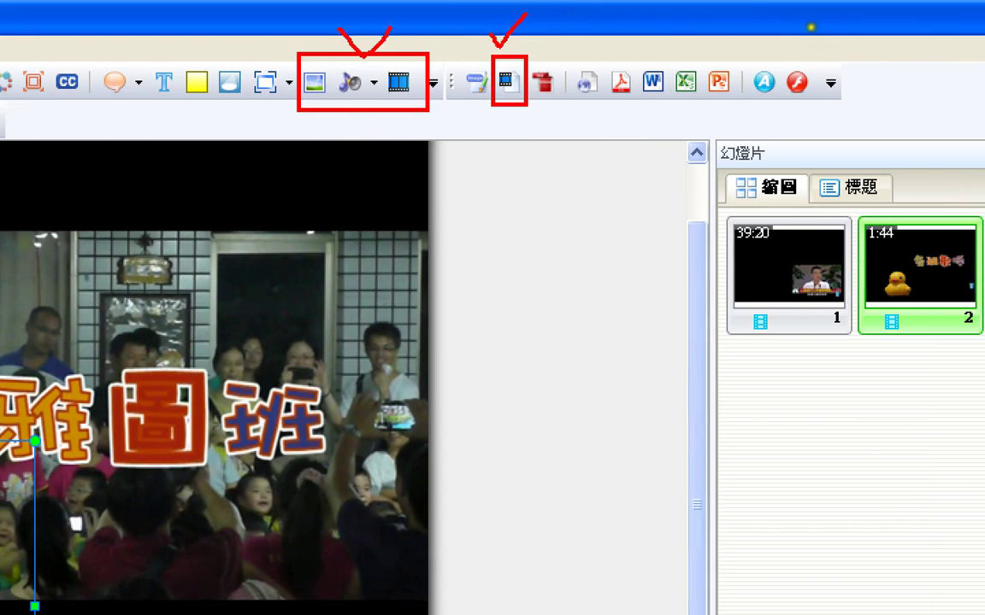
{"action": "mouse_move", "coordinate": [784, 261]}
{"action": "left_mouse_down"}
{"action": "mouse_move", "coordinate": [868, 280]}
{"action": "mouse_move", "coordinate": [899, 243]}
{"action": "left_mouse_up"}
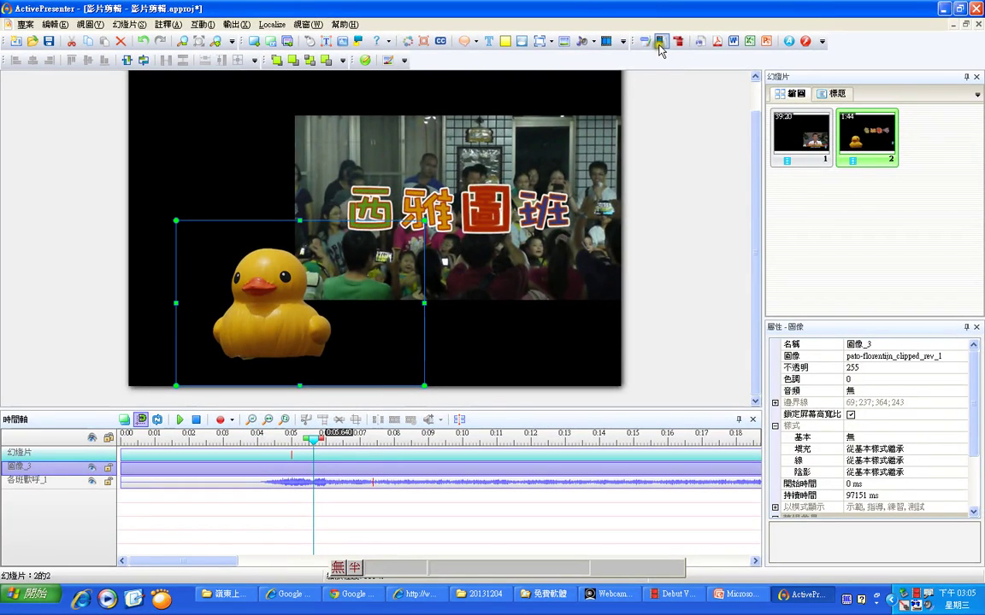
Step: Inspect the video export settings, dismiss them without exporting, and return to the first slide
{"action": "left_click", "coordinate": [660, 42]}
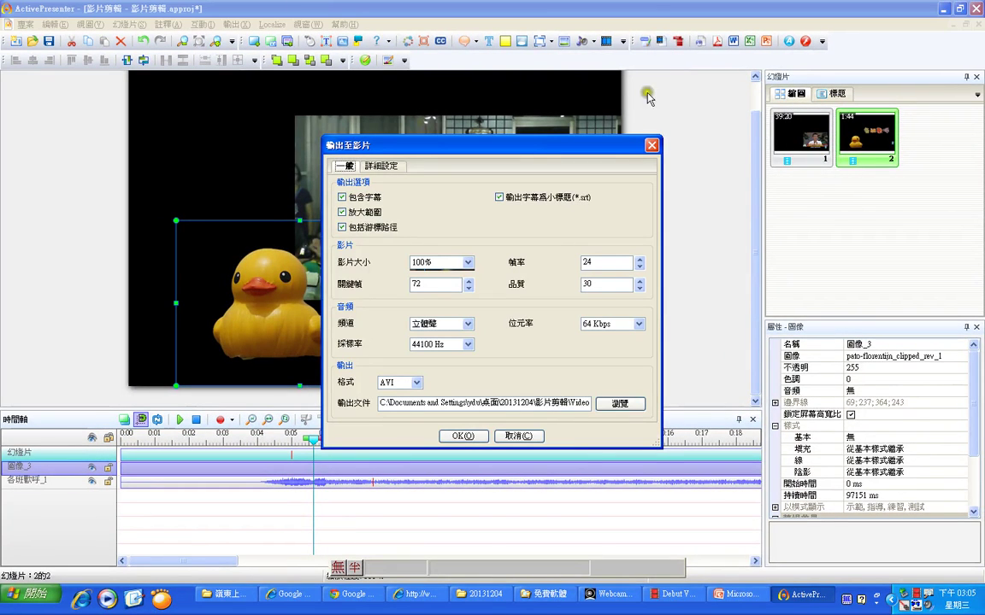
{"action": "left_click", "coordinate": [518, 436]}
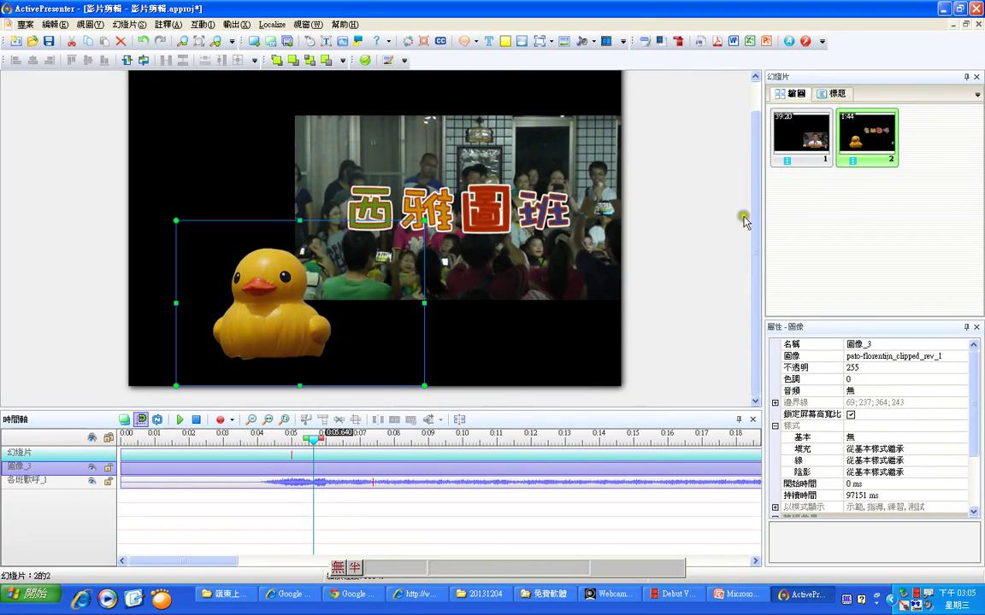
{"action": "left_click", "coordinate": [800, 137]}
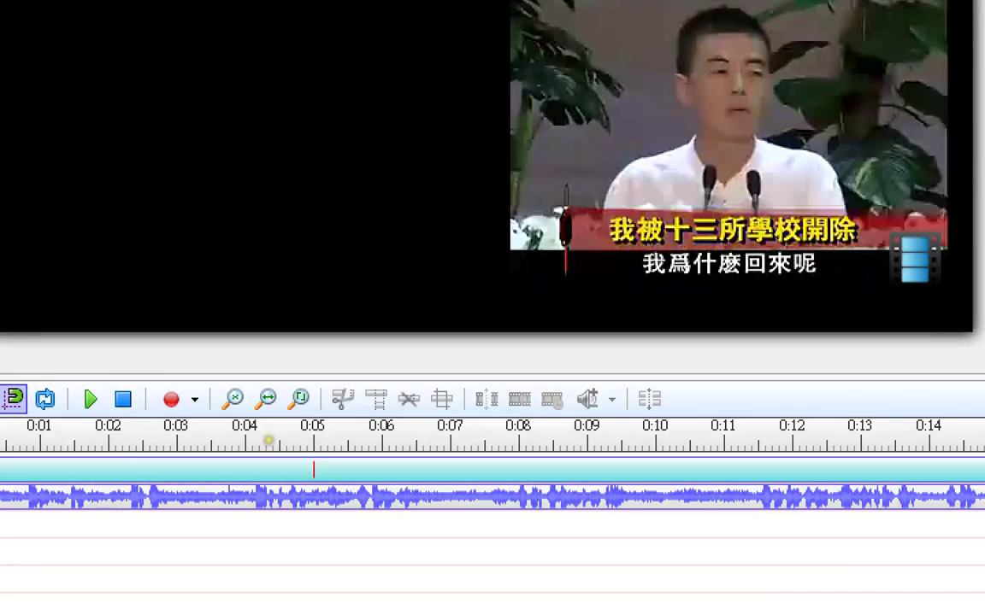
{"action": "mouse_move", "coordinate": [220, 420]}
{"action": "left_mouse_down"}
{"action": "mouse_move", "coordinate": [192, 383]}
{"action": "mouse_move", "coordinate": [244, 349]}
{"action": "mouse_move", "coordinate": [319, 359]}
{"action": "mouse_move", "coordinate": [334, 398]}
{"action": "mouse_move", "coordinate": [319, 433]}
{"action": "left_mouse_up"}
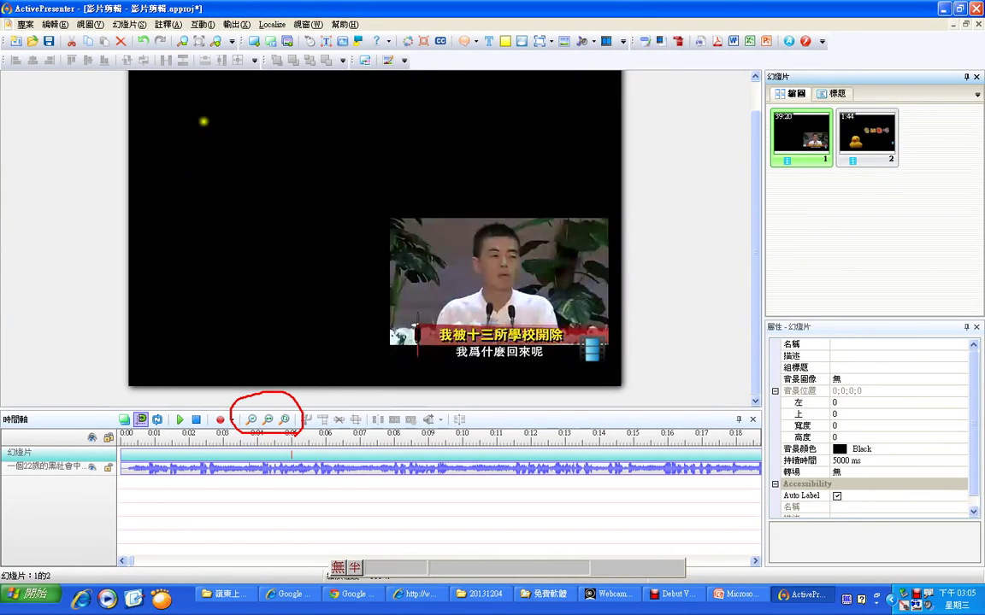
{"action": "key", "text": "Escape"}
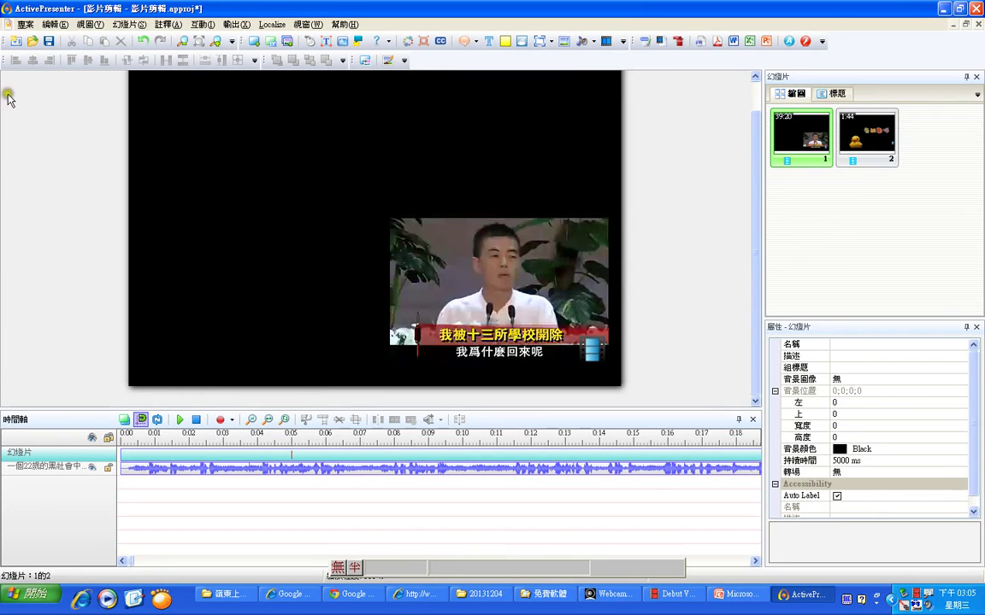
{"action": "mouse_move", "coordinate": [171, 29]}
{"action": "left_mouse_down"}
{"action": "mouse_move", "coordinate": [183, 44]}
{"action": "mouse_move", "coordinate": [224, 53]}
{"action": "left_mouse_up"}
{"action": "mouse_move", "coordinate": [238, 405]}
{"action": "left_mouse_down"}
{"action": "mouse_move", "coordinate": [248, 424]}
{"action": "mouse_move", "coordinate": [299, 434]}
{"action": "left_mouse_up"}
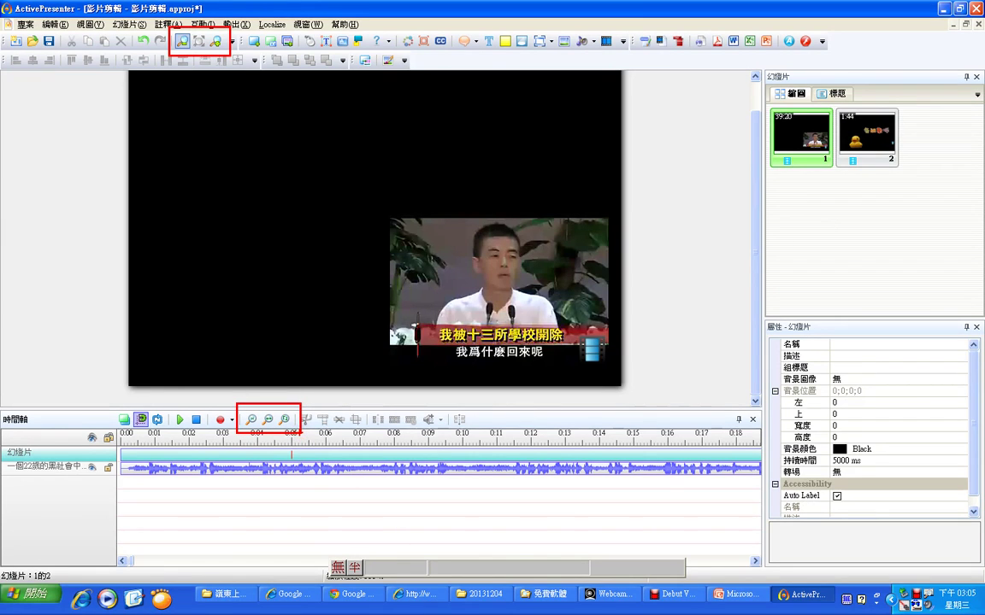
{"action": "left_click_drag", "start_coordinate": [249, 165], "coordinate": [314, 107]}
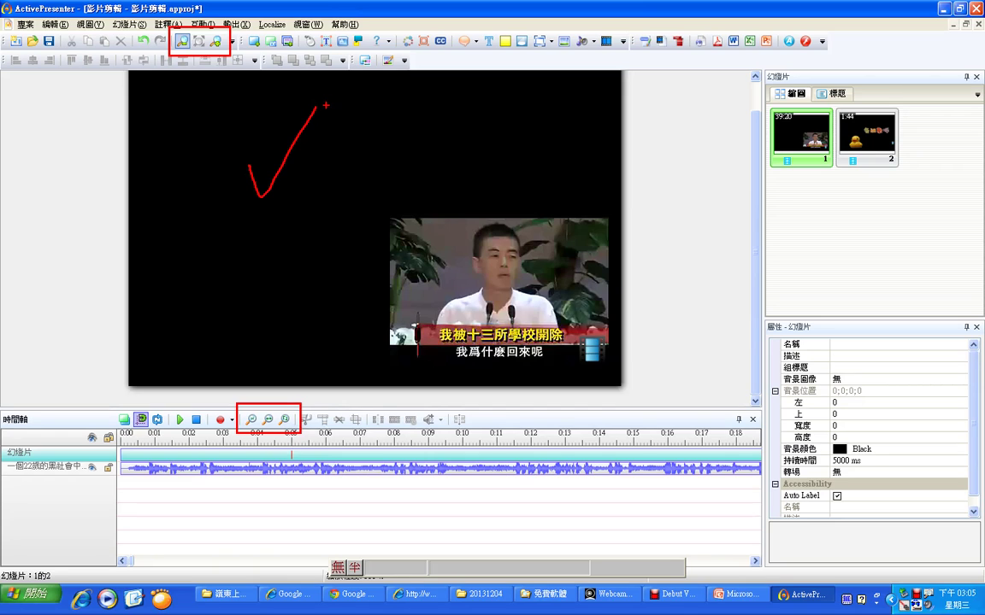
{"action": "mouse_move", "coordinate": [288, 441]}
{"action": "left_mouse_down"}
{"action": "mouse_move", "coordinate": [290, 451]}
{"action": "mouse_move", "coordinate": [321, 437]}
{"action": "left_mouse_up"}
{"action": "mouse_move", "coordinate": [119, 445]}
{"action": "left_mouse_down"}
{"action": "mouse_move", "coordinate": [335, 499]}
{"action": "mouse_move", "coordinate": [746, 500]}
{"action": "left_mouse_up"}
{"action": "left_click_drag", "start_coordinate": [554, 300], "coordinate": [617, 267]}
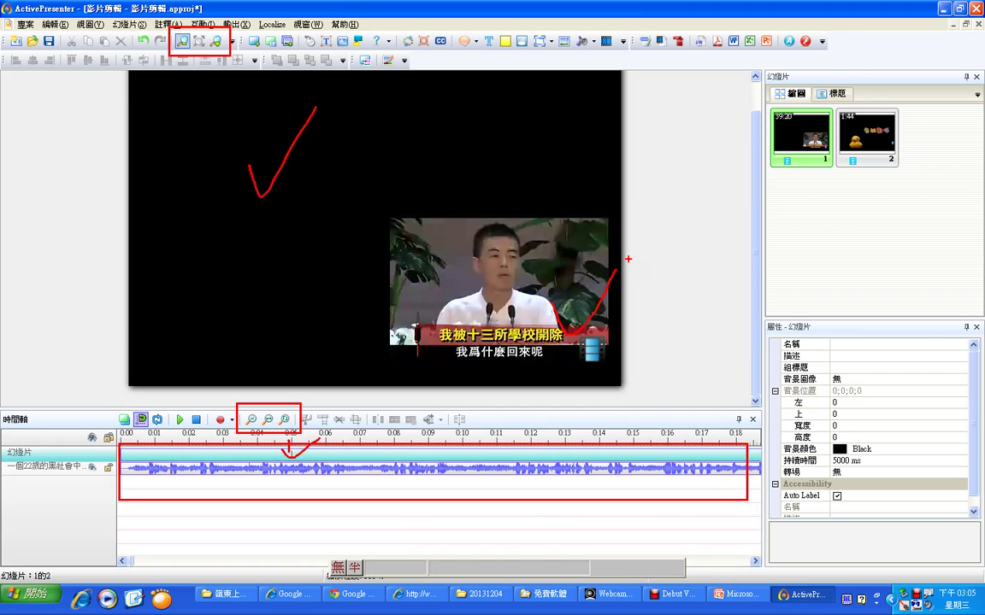
{"action": "key", "text": "Escape"}
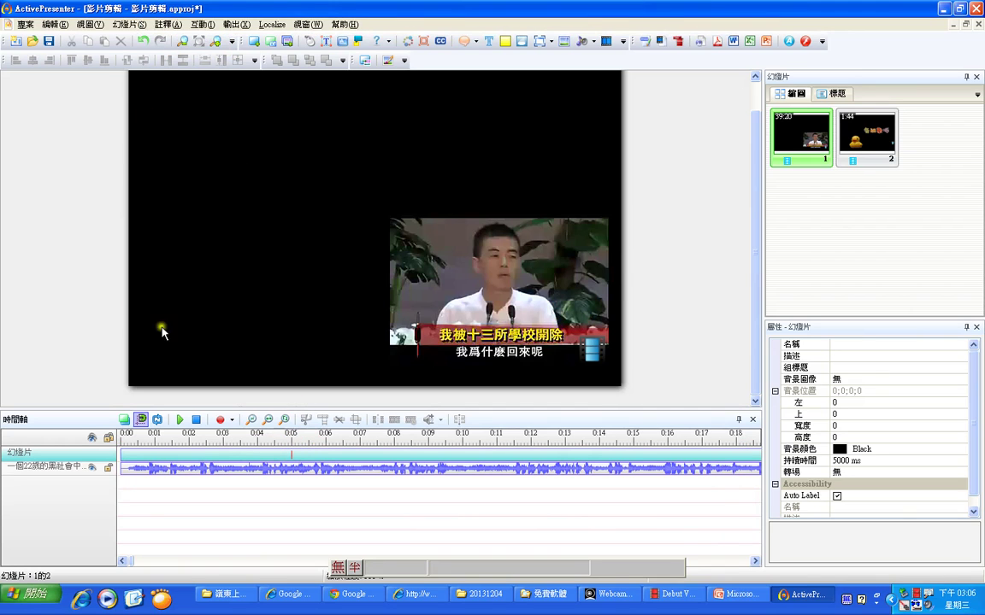
{"action": "left_click_drag", "start_coordinate": [128, 562], "coordinate": [77, 571]}
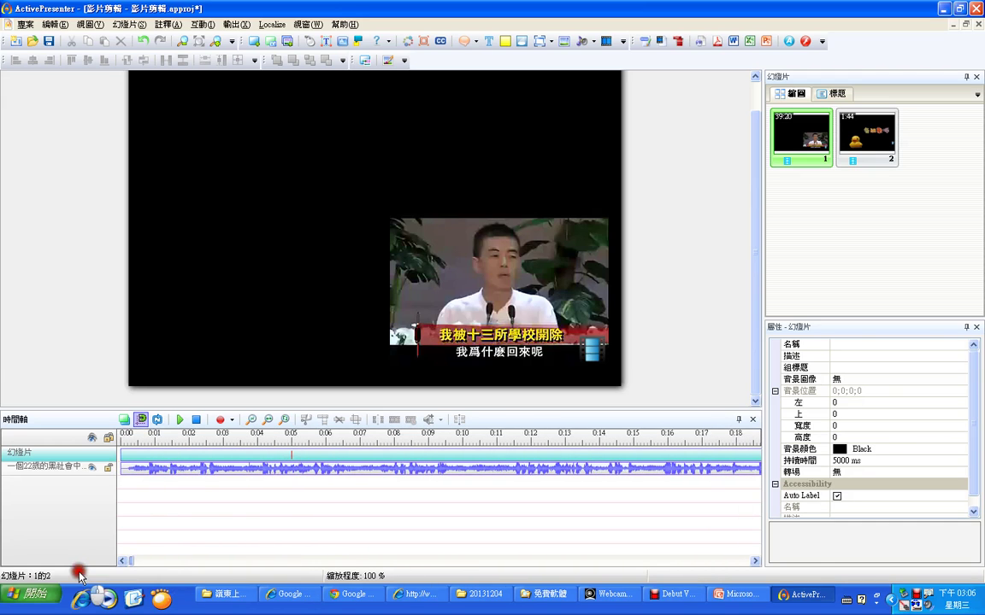
{"action": "left_click", "coordinate": [270, 424]}
{"action": "left_click", "coordinate": [252, 422]}
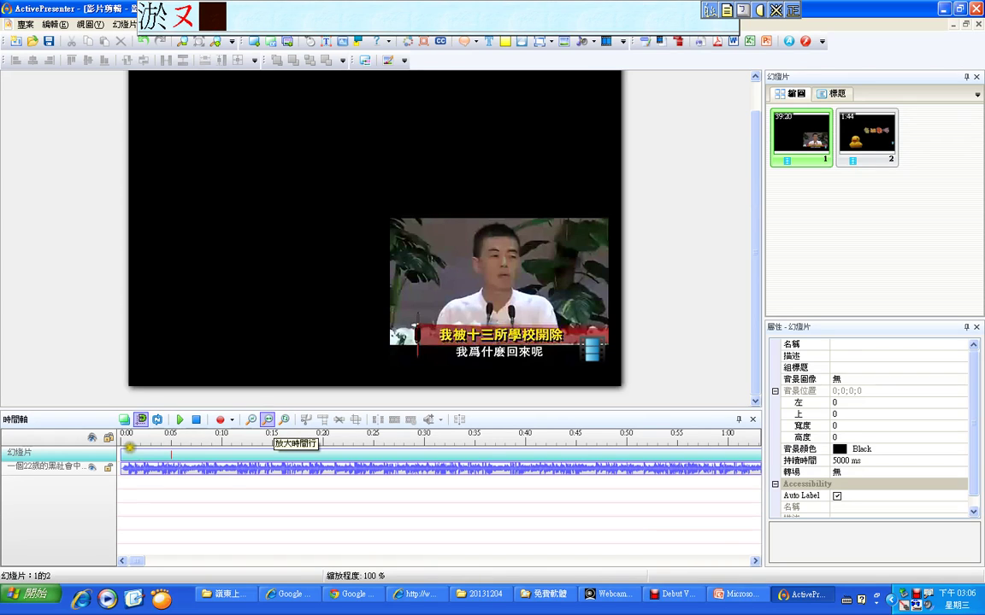
{"action": "left_click_drag", "start_coordinate": [112, 431], "coordinate": [765, 510]}
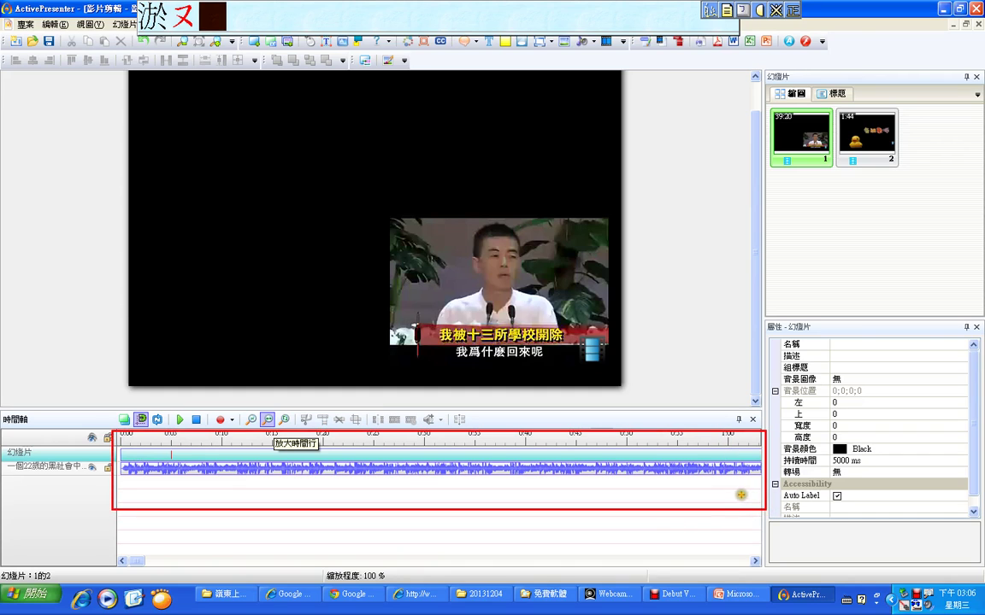
{"action": "left_click_drag", "start_coordinate": [738, 464], "coordinate": [806, 438]}
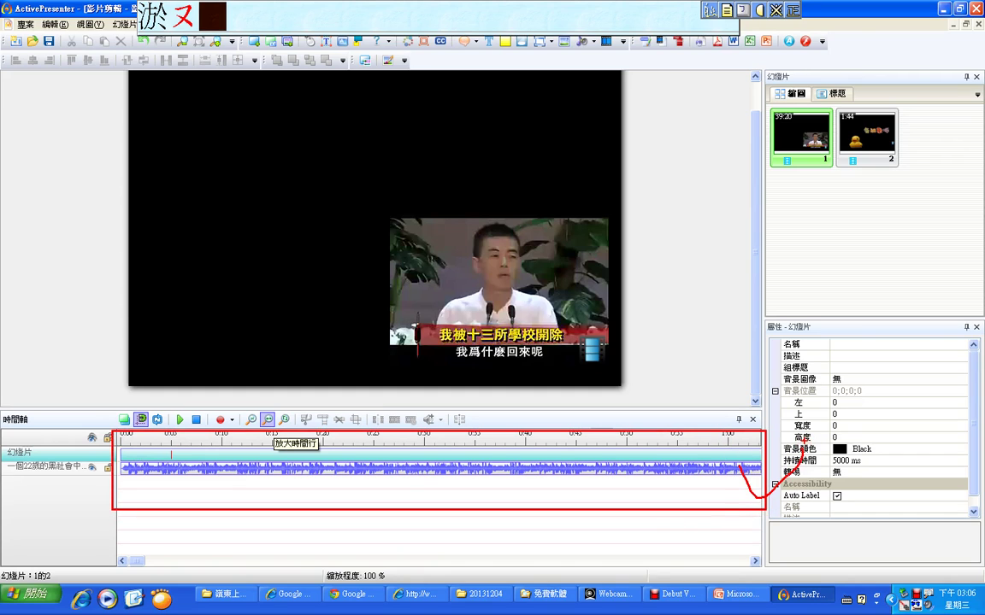
{"action": "key", "text": "Escape"}
Step: Fit the speech slide's whole timeline in view and extend the slide's duration to 2032537 ms
{"action": "left_click", "coordinate": [284, 420]}
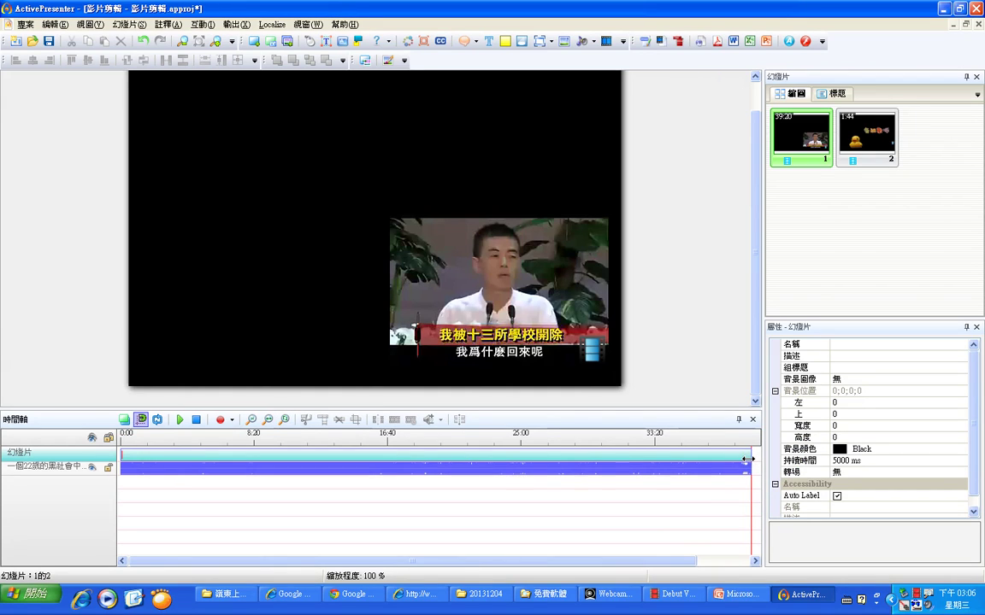
{"action": "mouse_move", "coordinate": [746, 459]}
{"action": "left_mouse_down"}
{"action": "mouse_move", "coordinate": [765, 459]}
{"action": "mouse_move", "coordinate": [646, 464]}
{"action": "left_mouse_up"}
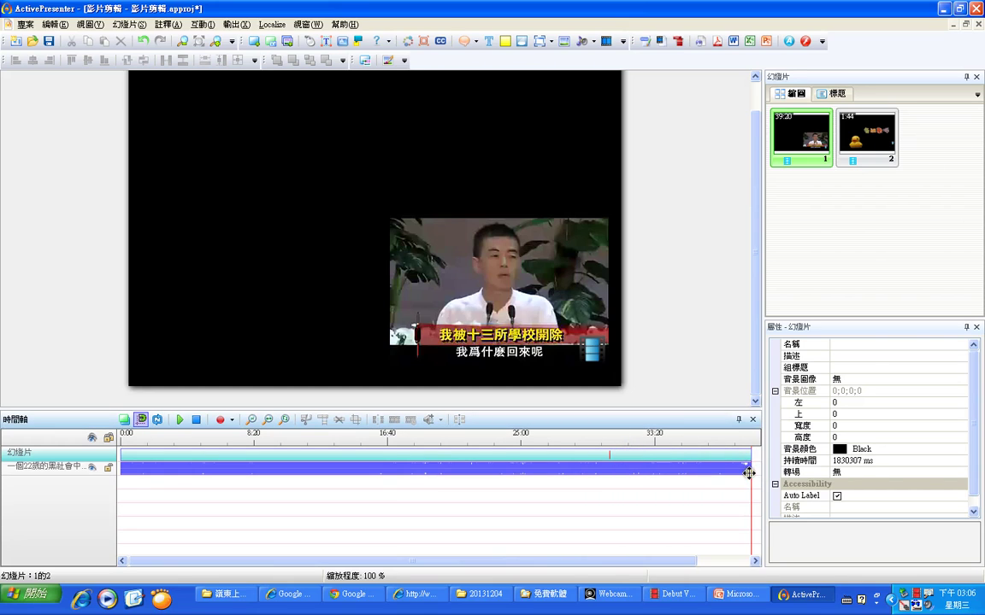
{"action": "mouse_move", "coordinate": [752, 459]}
{"action": "left_mouse_down"}
{"action": "mouse_move", "coordinate": [766, 464]}
{"action": "mouse_move", "coordinate": [680, 459]}
{"action": "left_mouse_up"}
Step: Delete the time range from 8:08.935 to the end at 39:20.200 on the speech slide's timeline
{"action": "left_click_drag", "start_coordinate": [498, 443], "coordinate": [752, 446]}
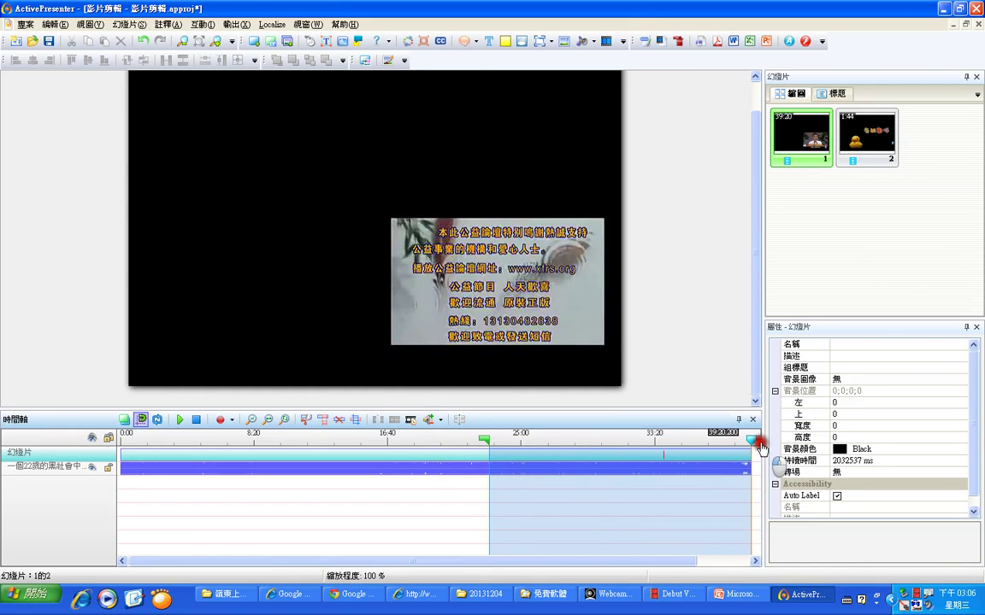
{"action": "mouse_move", "coordinate": [484, 443]}
{"action": "left_mouse_down"}
{"action": "mouse_move", "coordinate": [230, 444]}
{"action": "mouse_move", "coordinate": [250, 438]}
{"action": "left_mouse_up"}
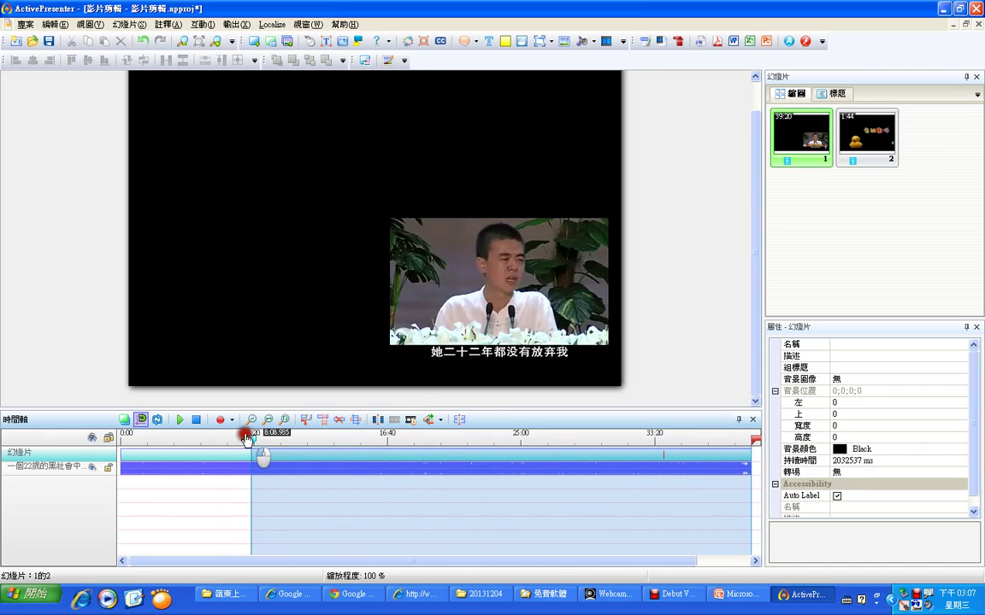
{"action": "left_click", "coordinate": [339, 419]}
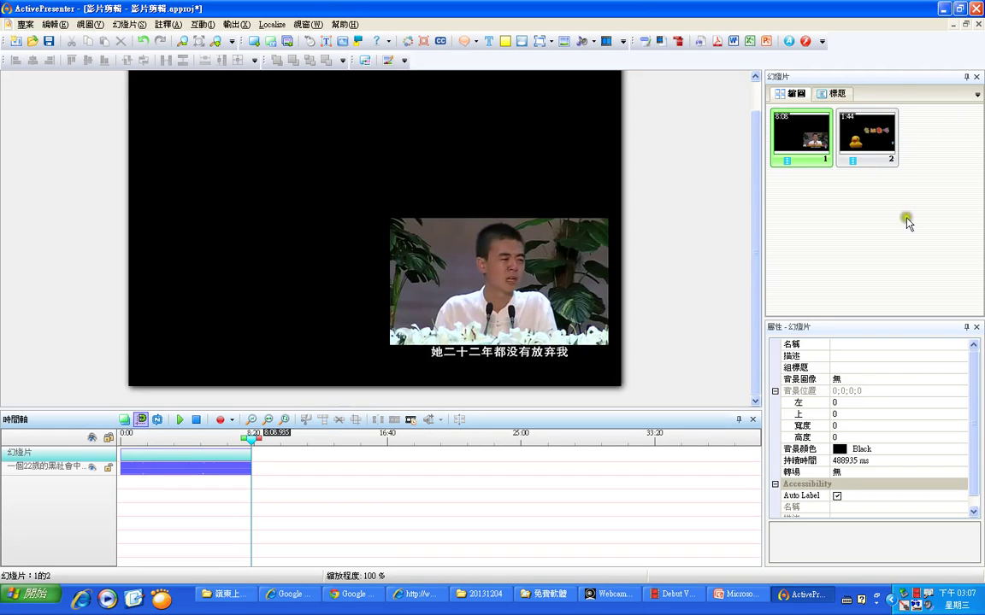
Step: Move the duck slide ahead of the speech video slide and select the speech slide
{"action": "left_click_drag", "start_coordinate": [882, 142], "coordinate": [812, 143]}
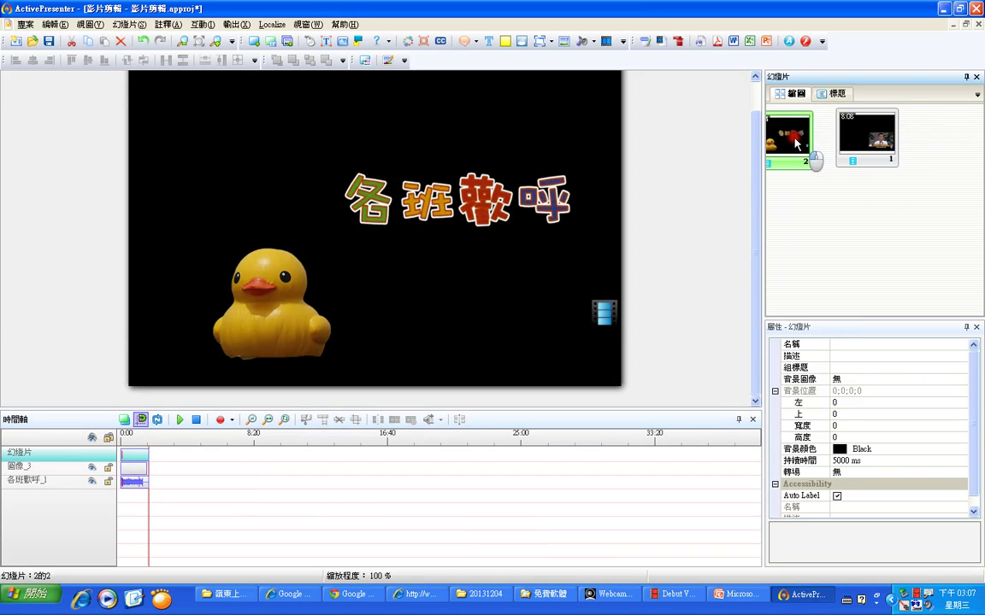
{"action": "left_click", "coordinate": [862, 139]}
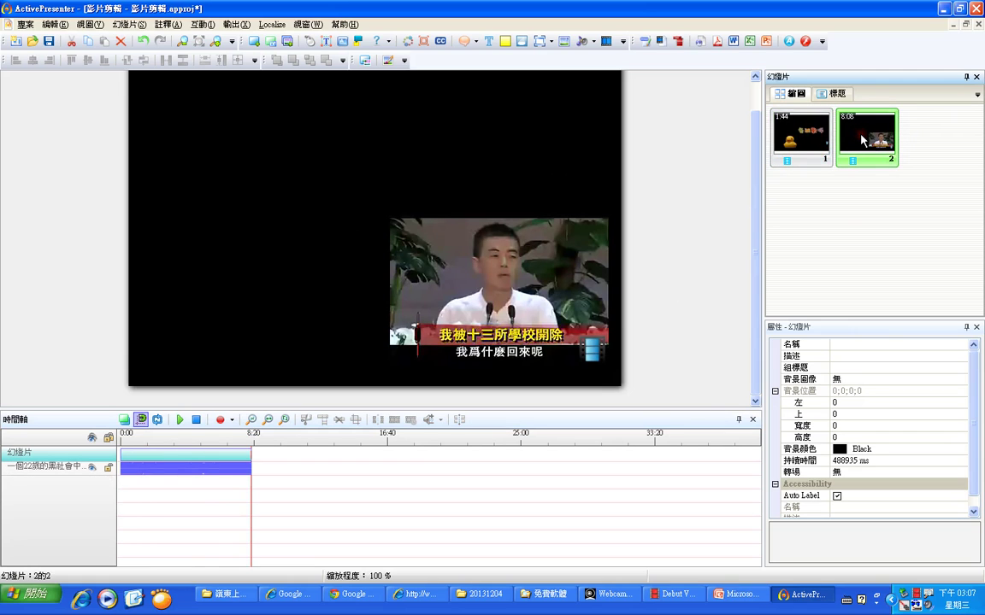
{"action": "left_click_drag", "start_coordinate": [863, 139], "coordinate": [840, 155]}
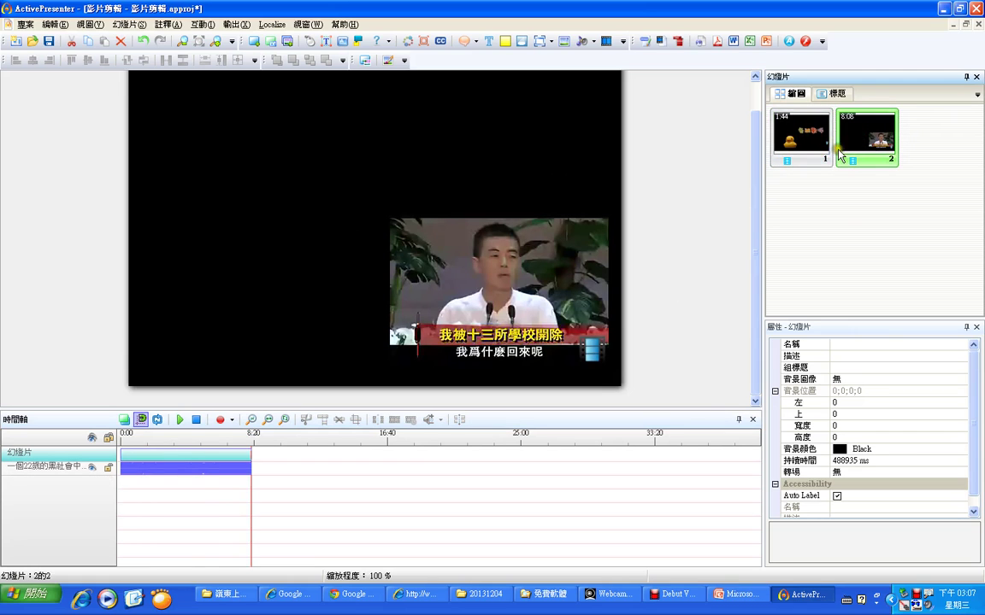
{"action": "left_click", "coordinate": [838, 528]}
{"action": "type", "text": "淤ㄡ"}
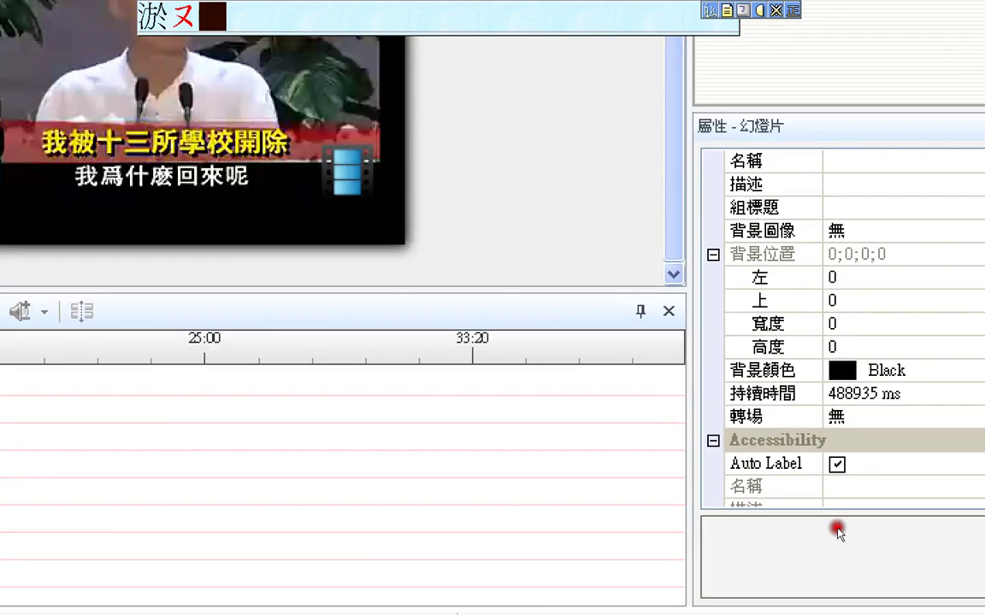
{"action": "mouse_move", "coordinate": [716, 400]}
{"action": "left_mouse_down"}
{"action": "mouse_move", "coordinate": [791, 424]}
{"action": "mouse_move", "coordinate": [897, 436]}
{"action": "left_mouse_up"}
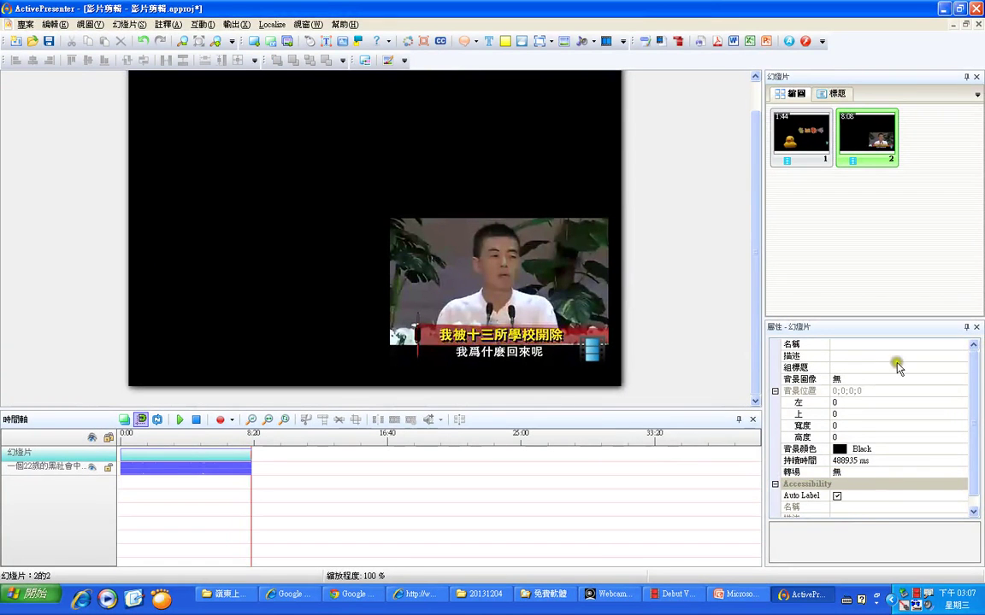
Step: Export the project as an AVI video at 100% size, keeping the existing video and audio settings
{"action": "left_click", "coordinate": [661, 41]}
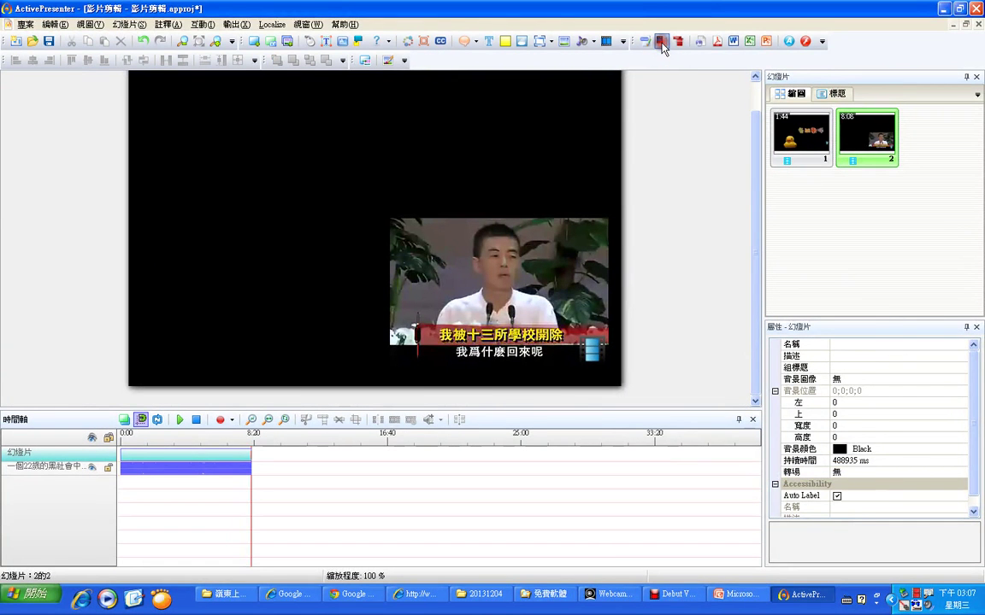
{"action": "left_click", "coordinate": [548, 412]}
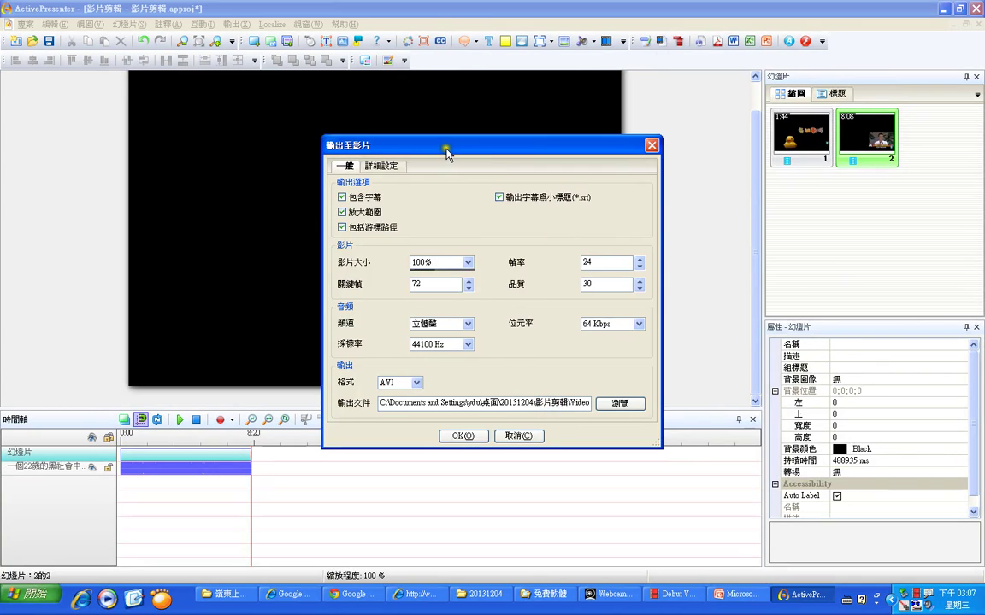
{"action": "left_click_drag", "start_coordinate": [447, 148], "coordinate": [433, 101]}
{"action": "left_click", "coordinate": [451, 388]}
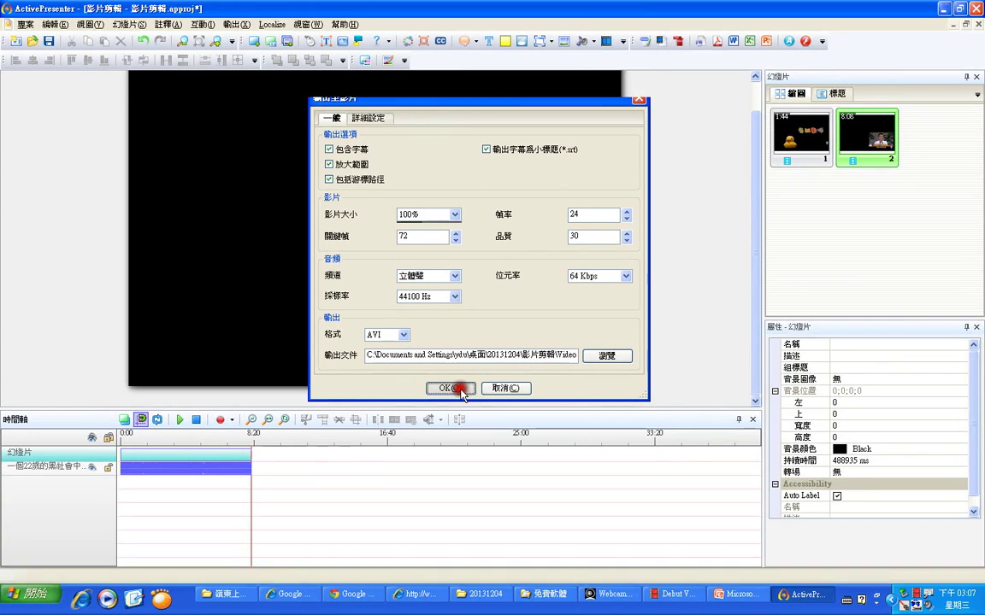